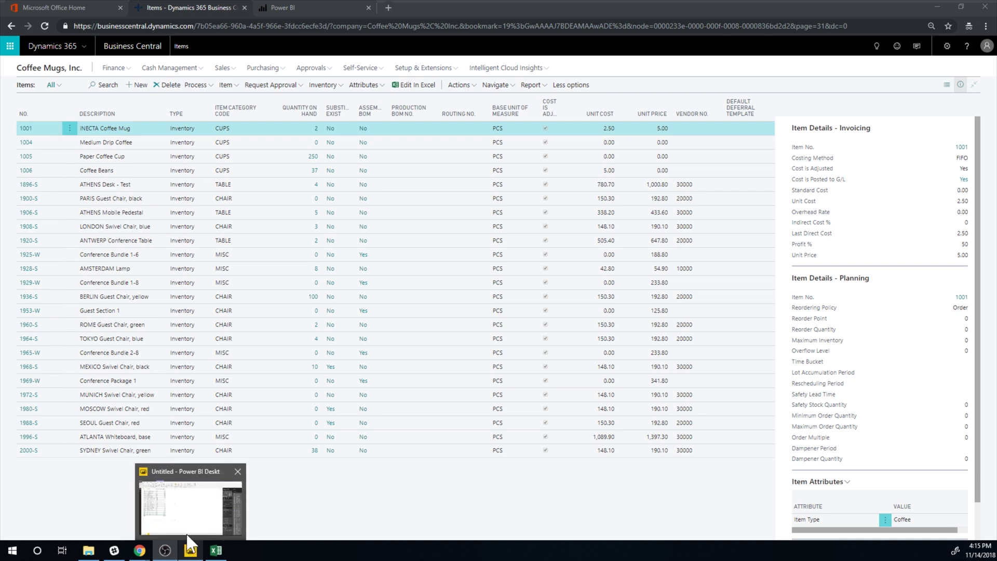
Enlarge the item inventory table slightly and convert it to a pie chart of Inventory by No and Description
click(187, 536)
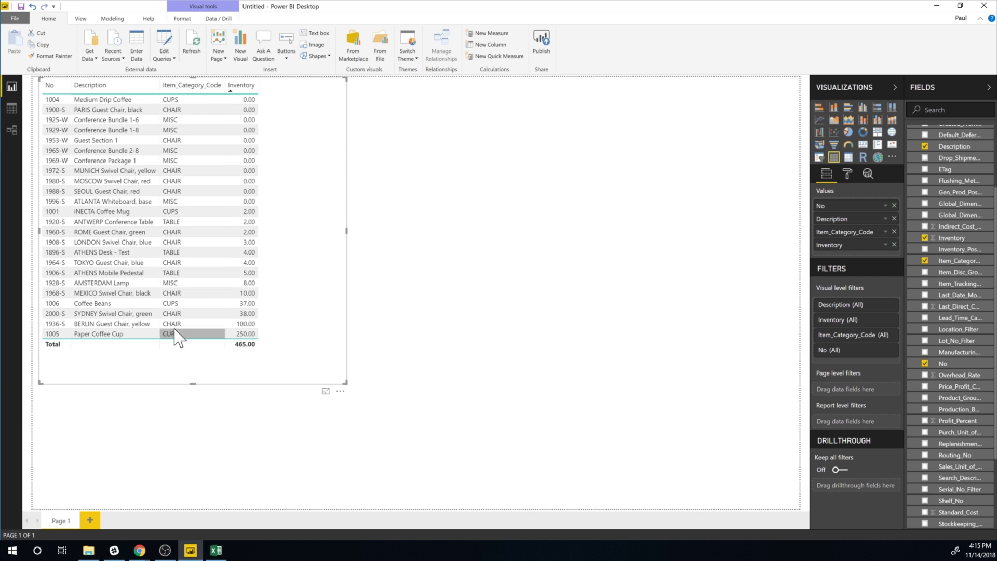
drag(345, 383, 375, 389)
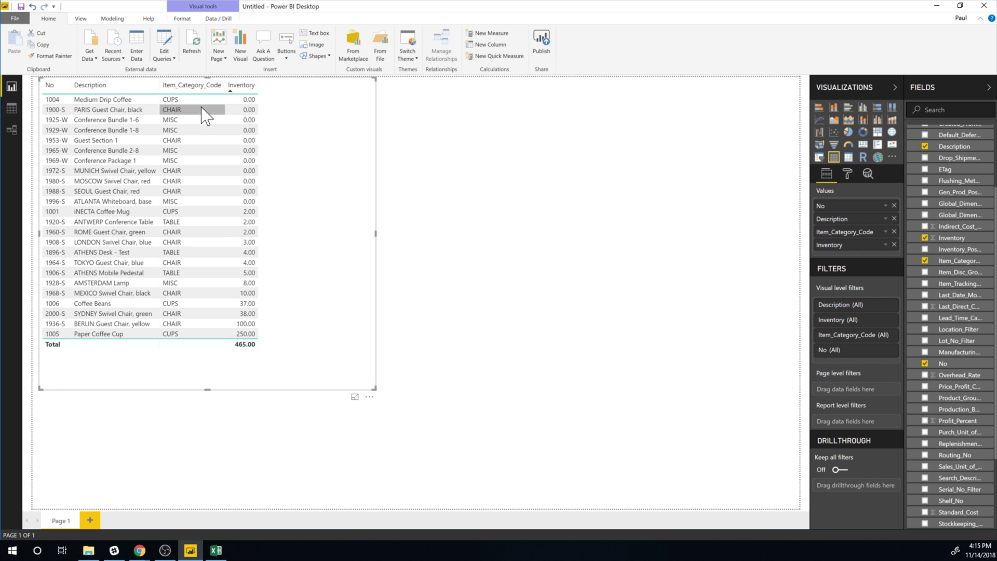
click(848, 133)
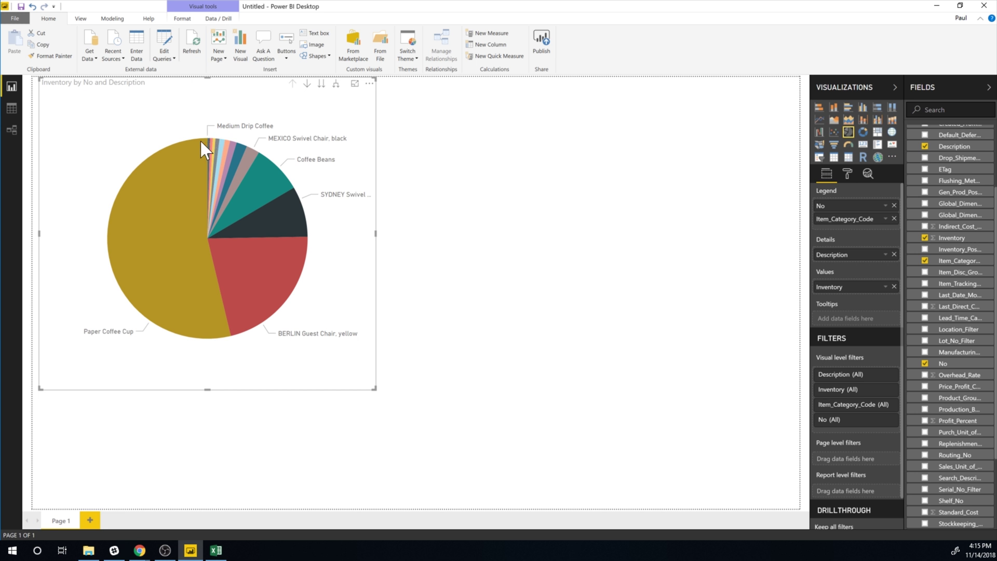
mouse_move(169, 193)
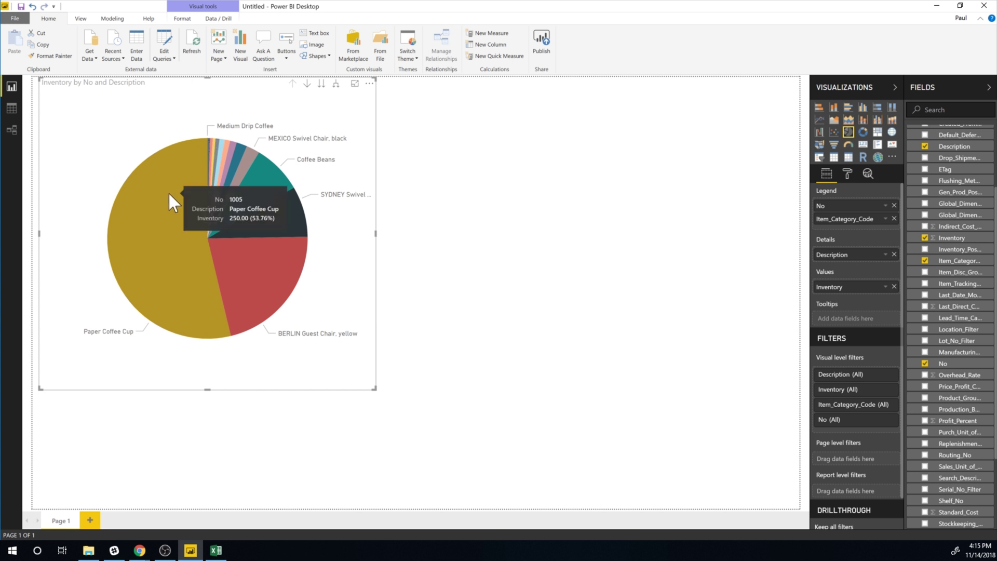
mouse_move(260, 204)
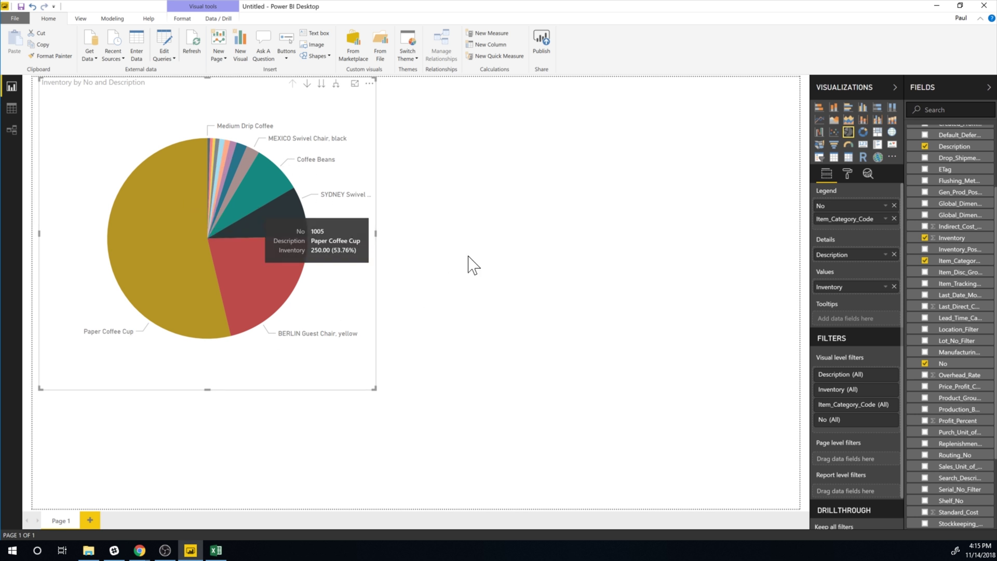
Rebuild the pie chart with Inventory as values and Item_Category_Code as details, dropping No and Description
click(887, 288)
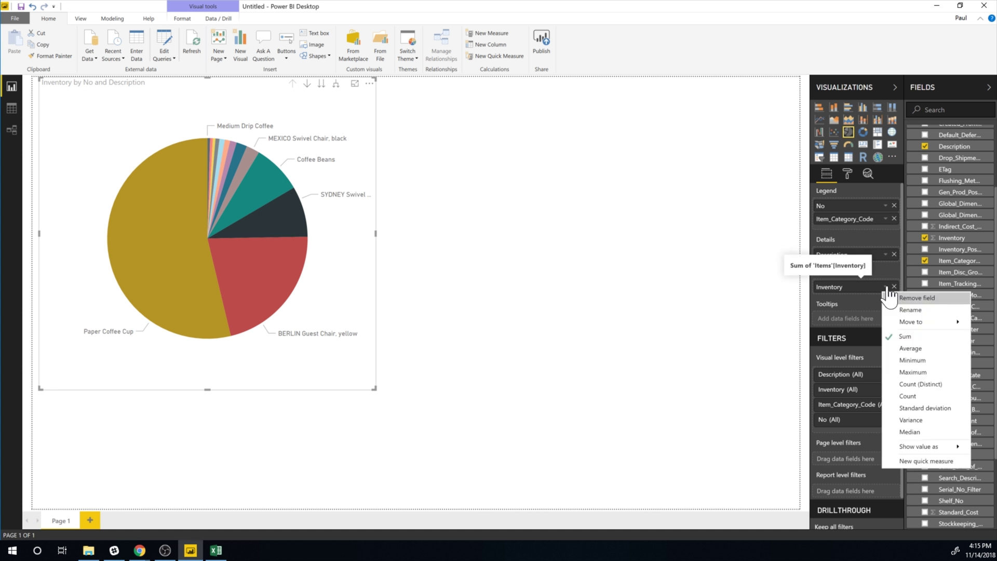
click(844, 293)
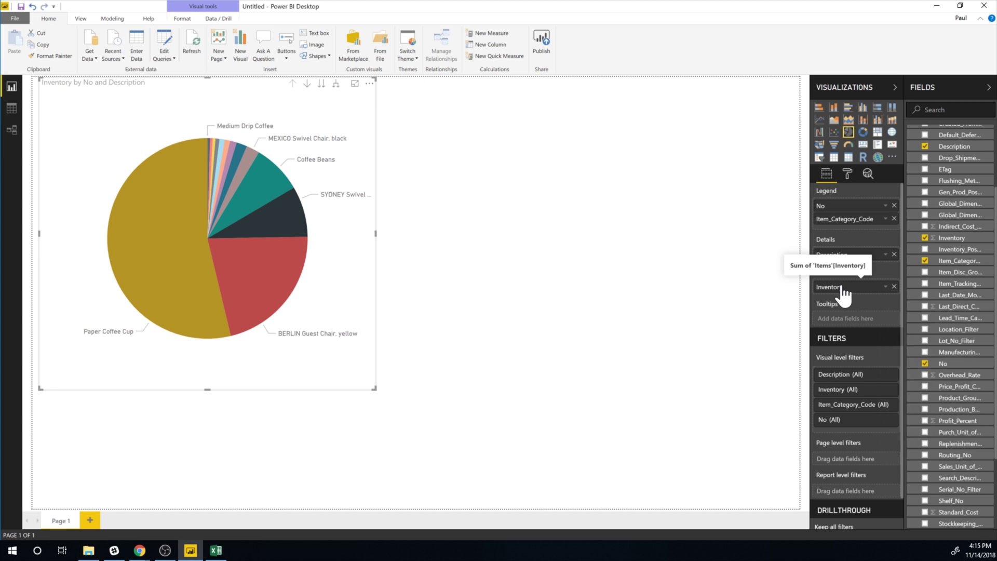
click(894, 287)
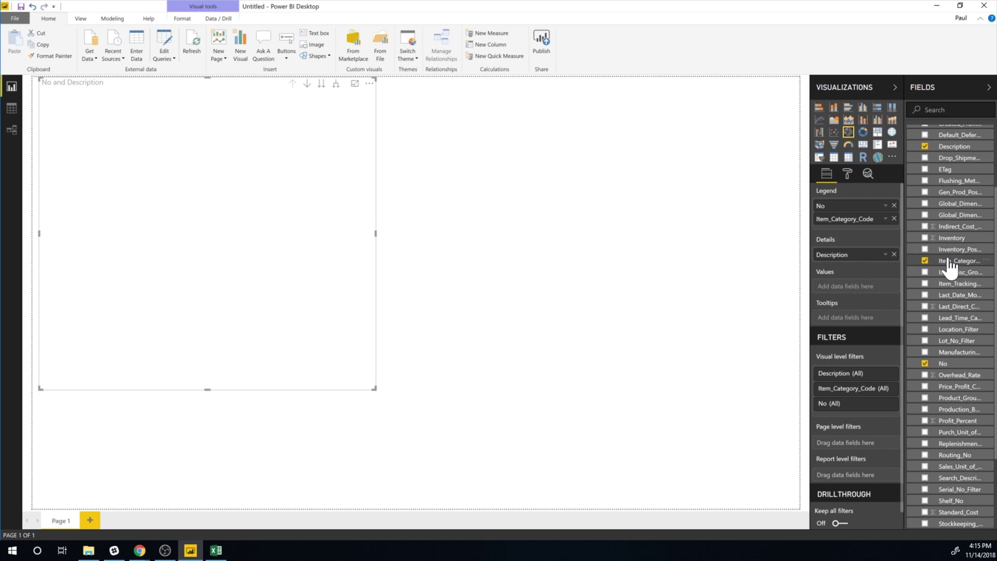
click(895, 206)
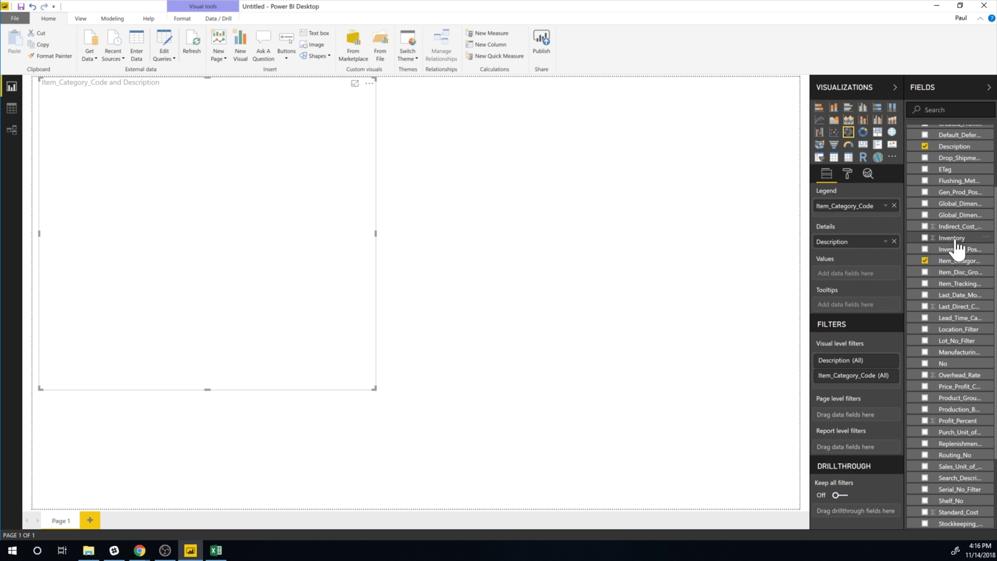
drag(952, 238, 857, 284)
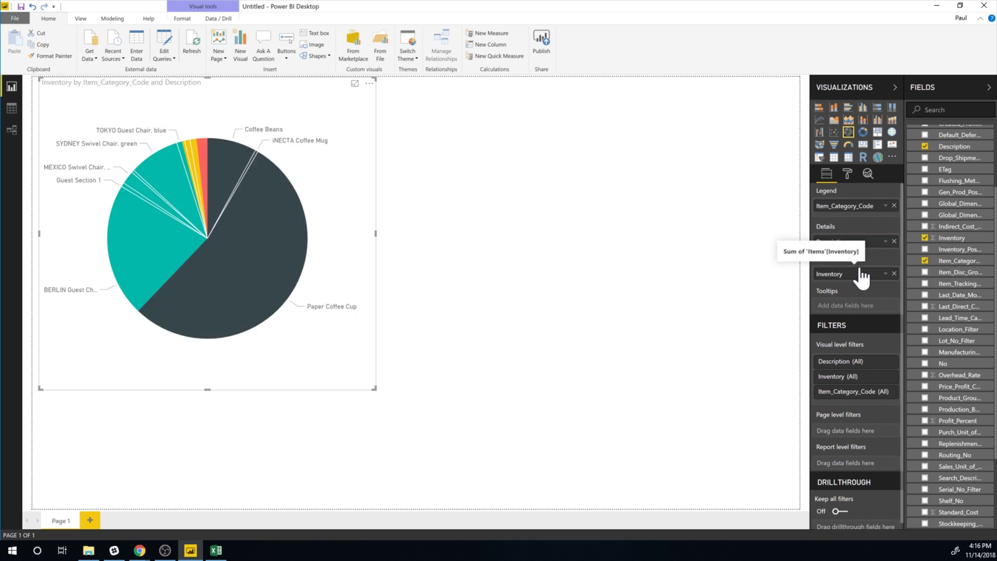
click(894, 242)
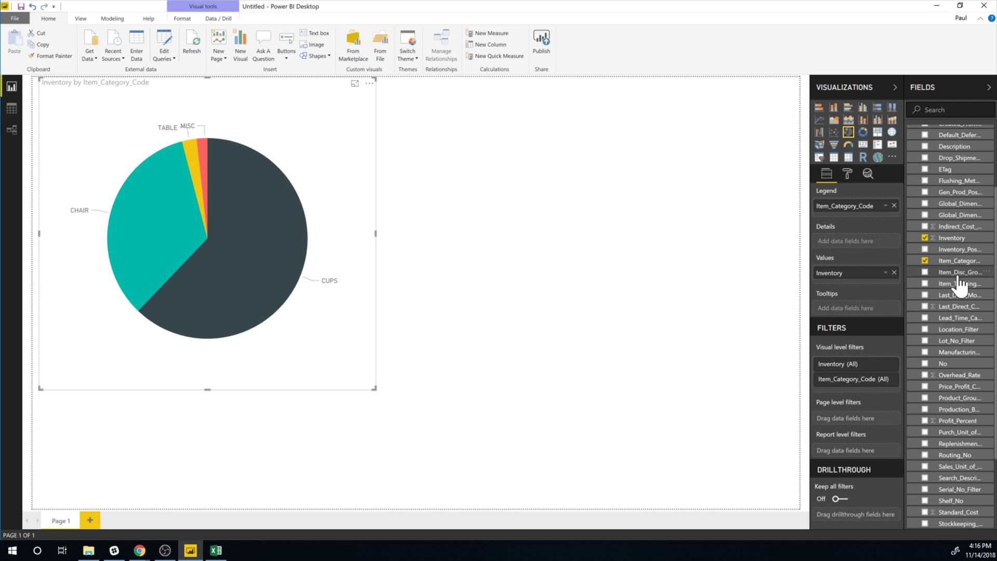
drag(954, 261, 866, 252)
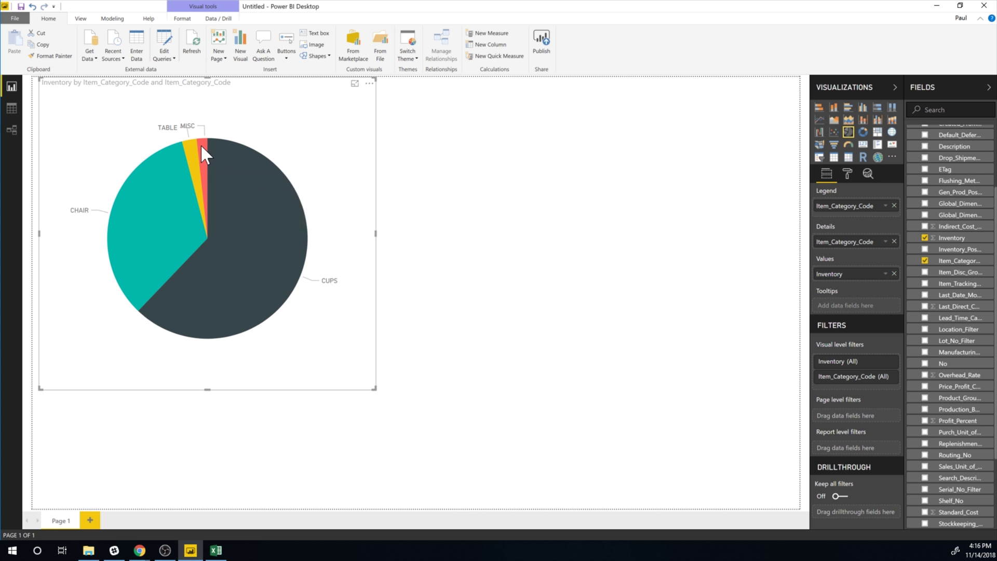
mouse_move(201, 144)
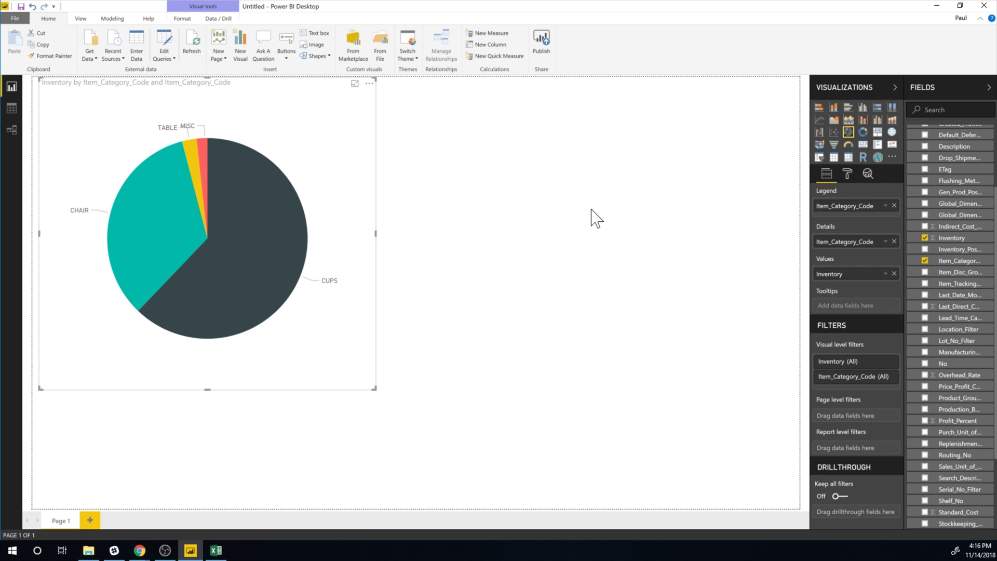
Switch the pie chart to a table of Inventory by Item_Category_Code totalling 465.00, and browse the Fields list
click(834, 158)
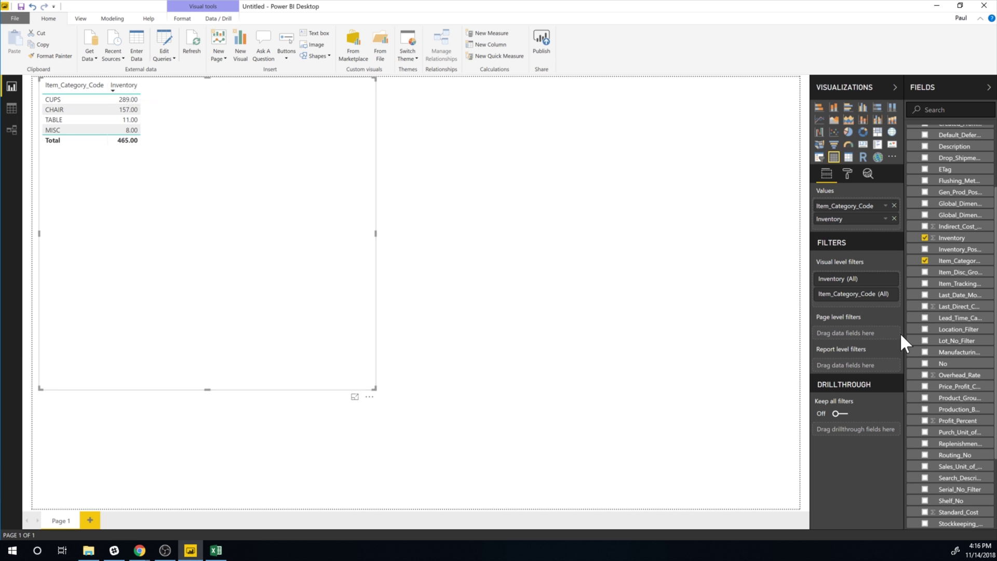
scroll(963, 364, down, 3)
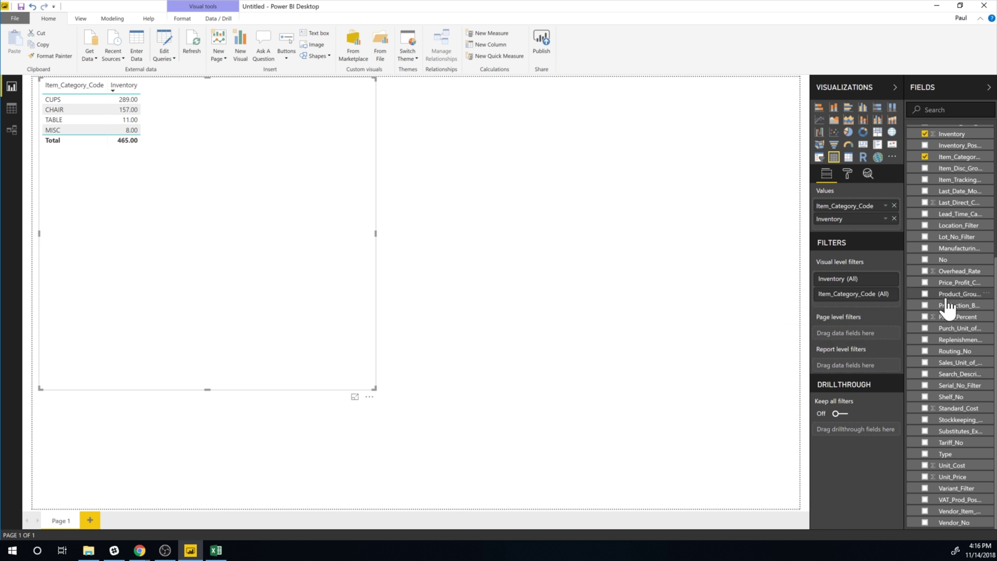
scroll(951, 305, up, 2)
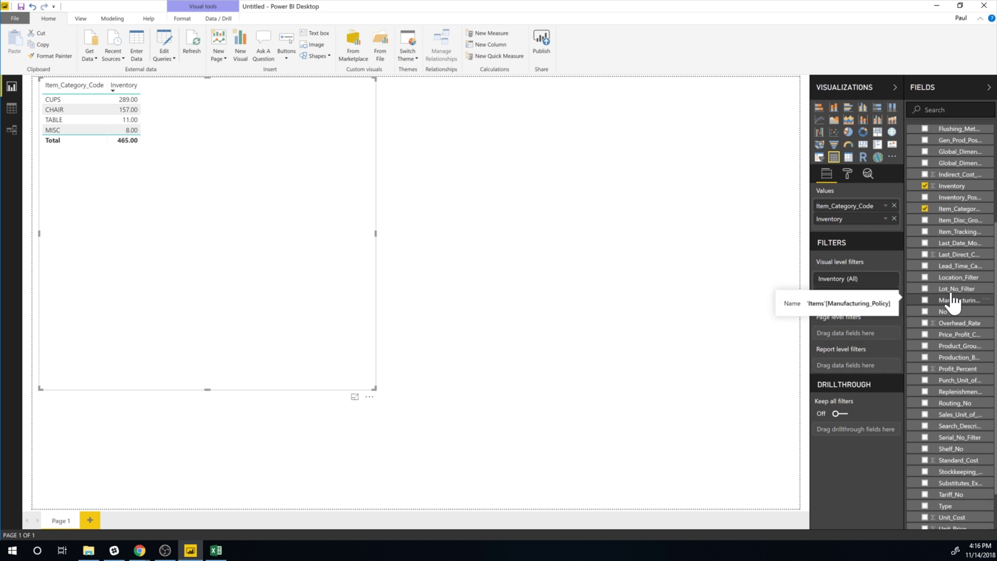
scroll(961, 263, up, 5)
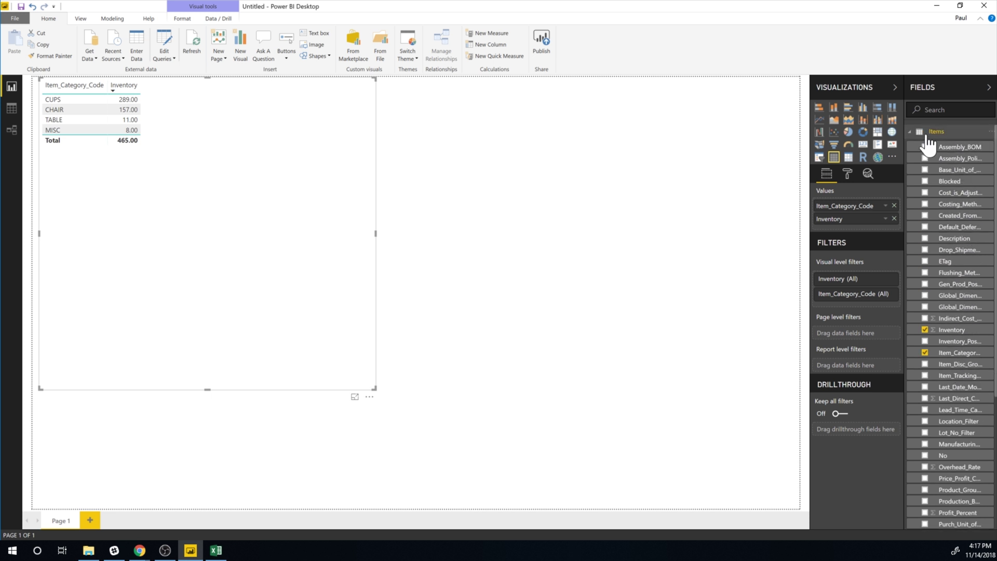
mouse_move(938, 137)
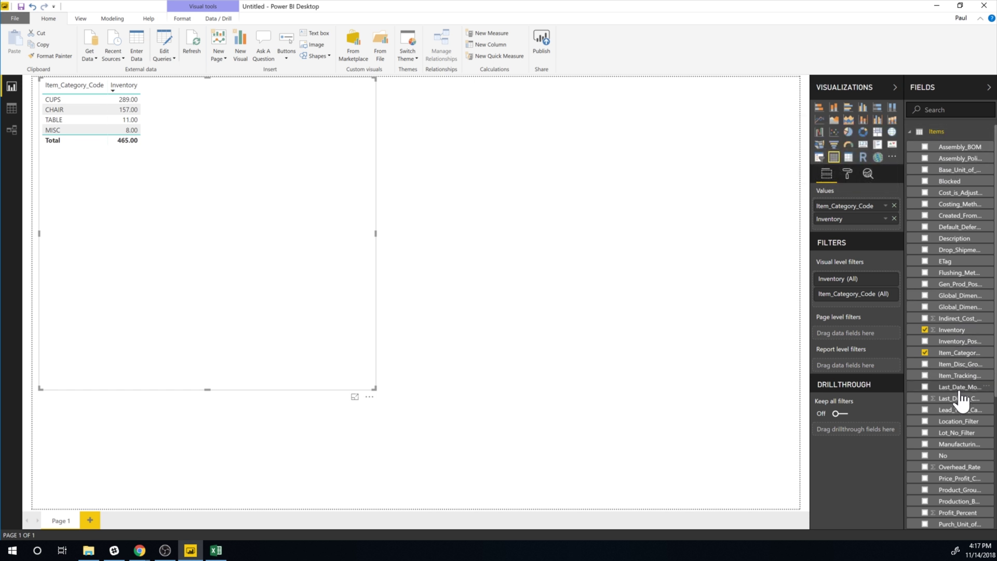
scroll(962, 404, down, 1)
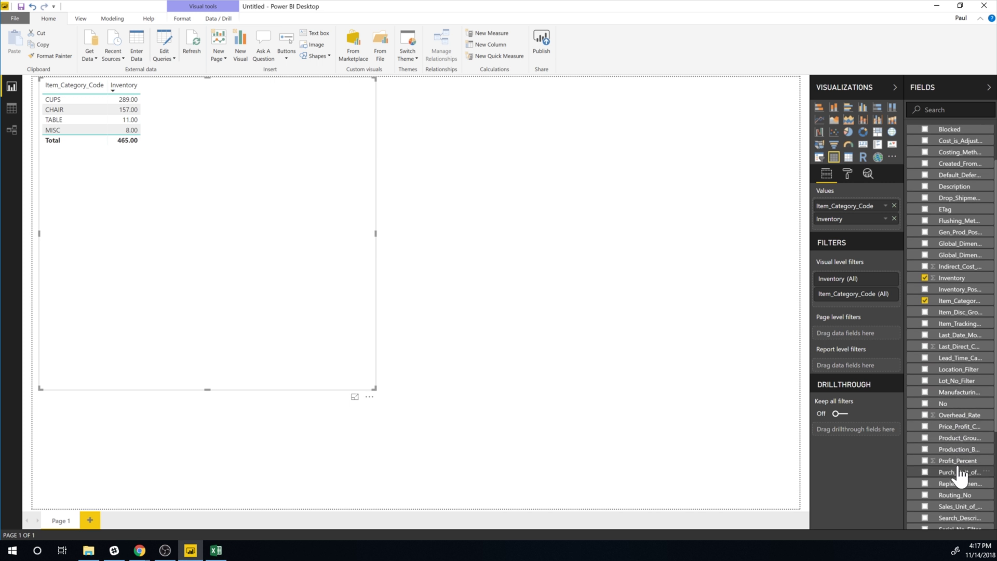
scroll(961, 479, down, 1)
scroll(960, 478, down, 2)
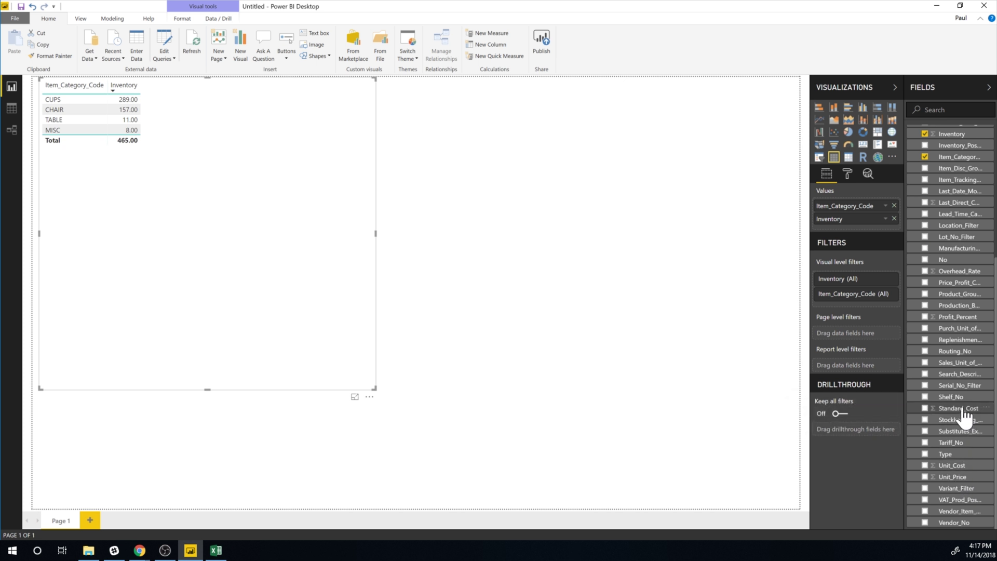
scroll(966, 355, up, 2)
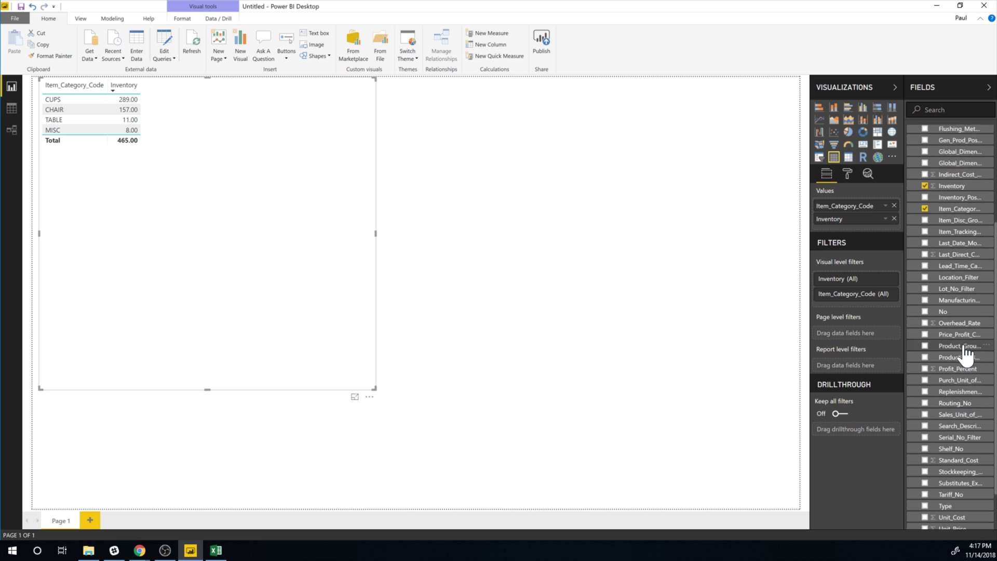
scroll(960, 342, up, 5)
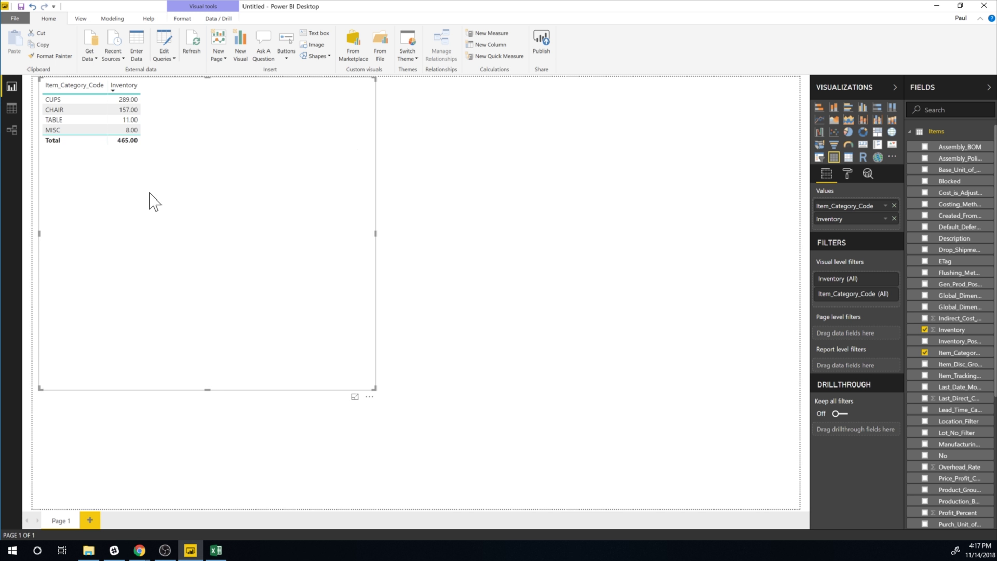
click(93, 54)
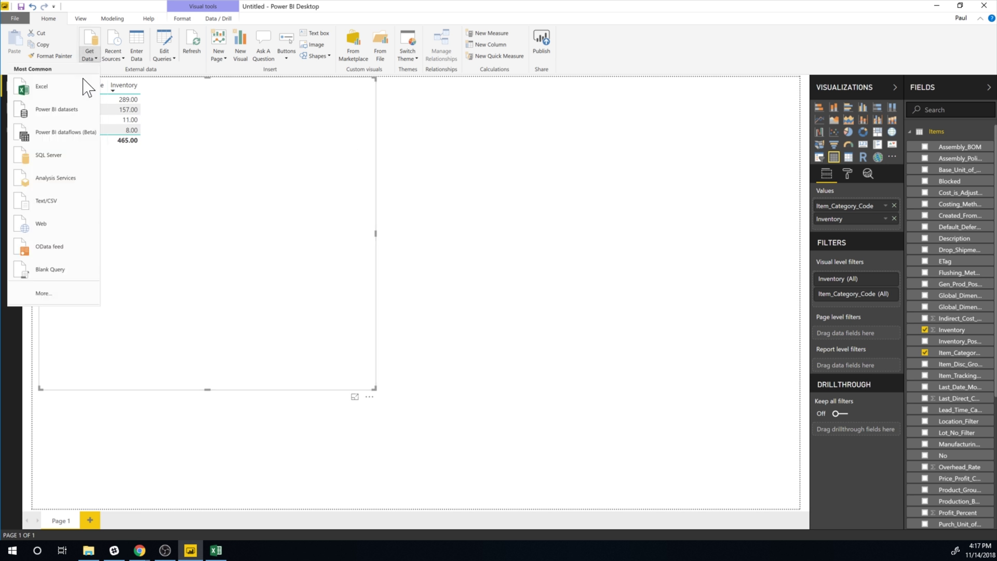
Connect to Dynamics 365 Business Central and expand the Coffee Mugs, Inc. company's tables
click(44, 293)
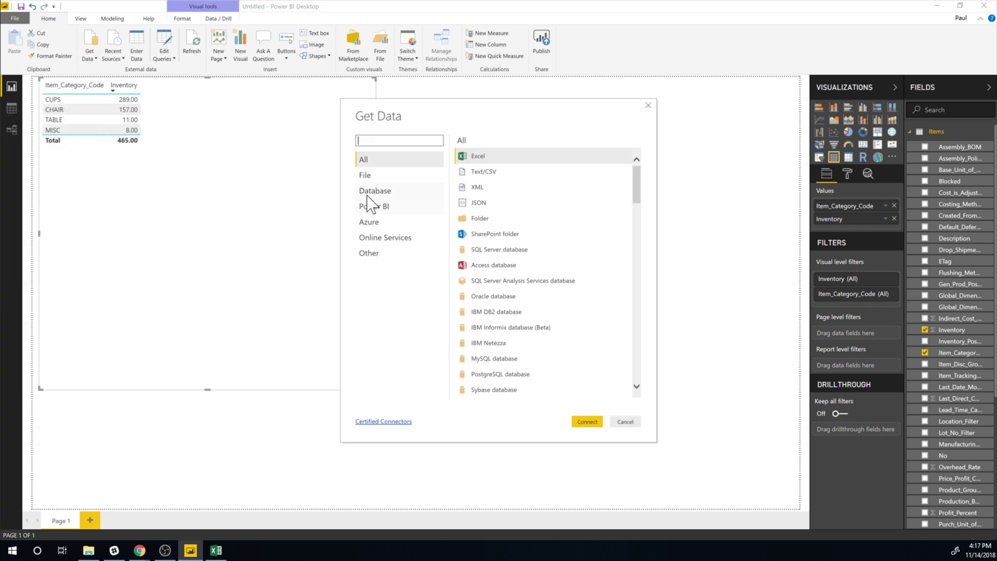
text(business central)
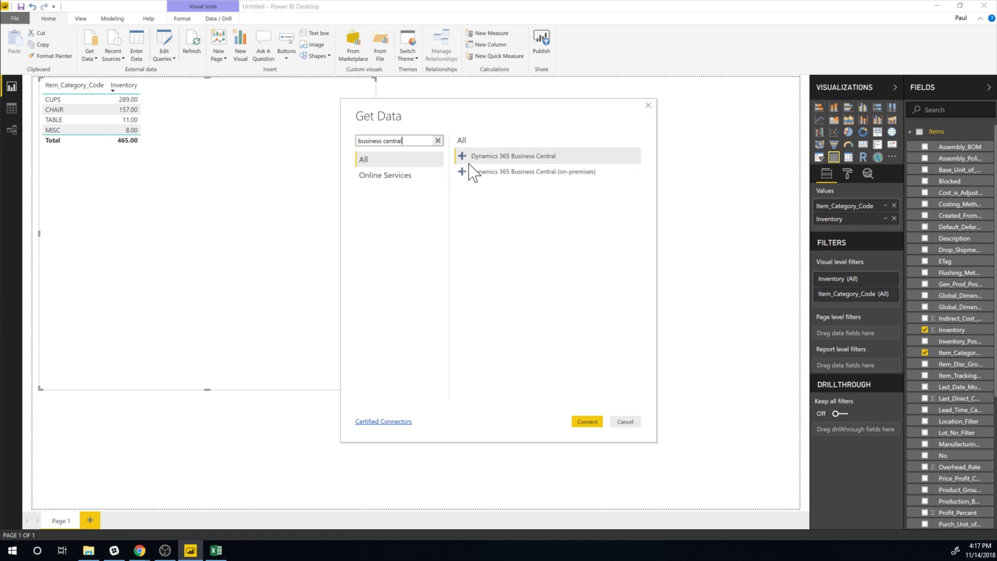
click(502, 162)
click(589, 421)
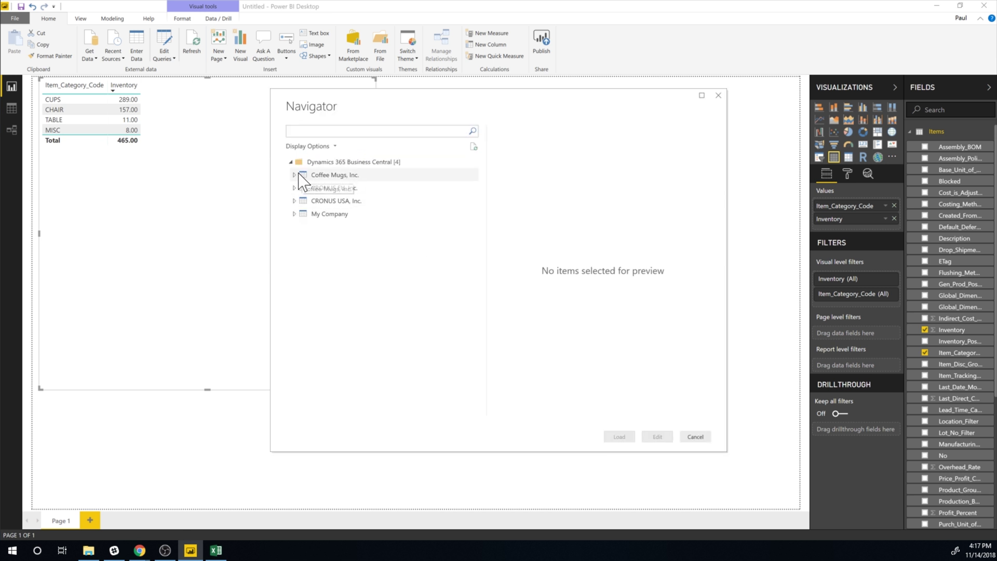
click(294, 175)
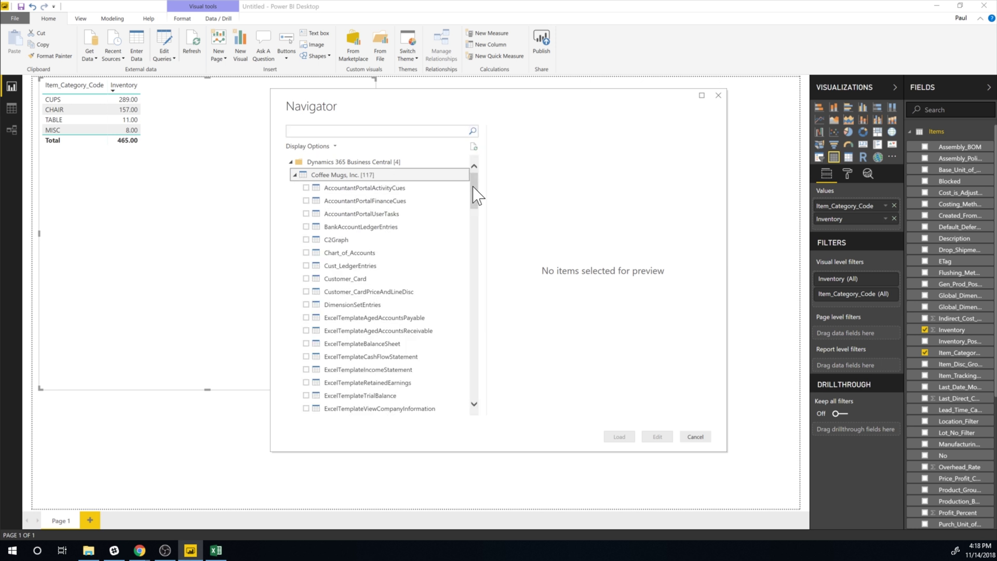
Scroll through the Navigator's list of Business Central tables
drag(473, 188, 473, 361)
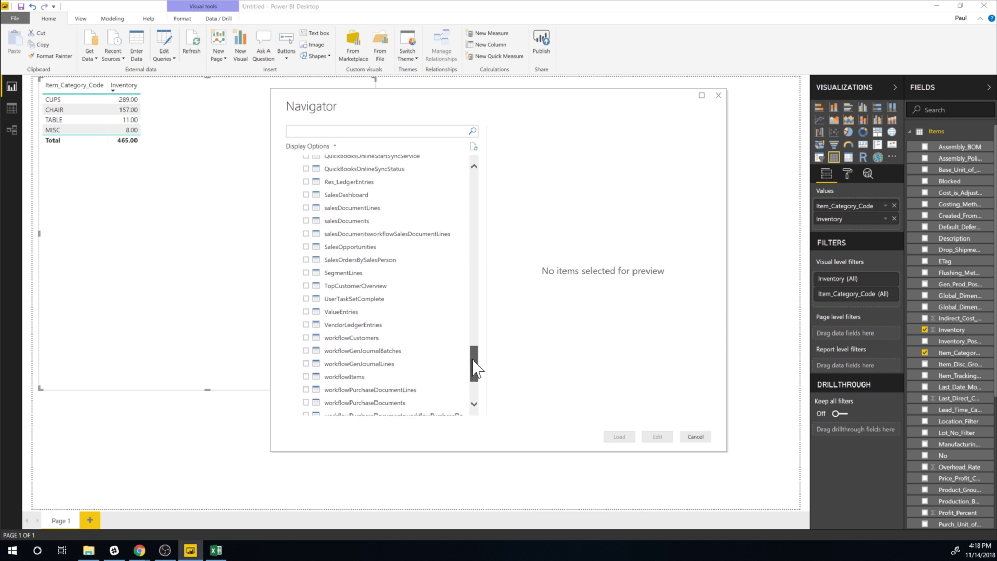
drag(474, 360, 470, 360)
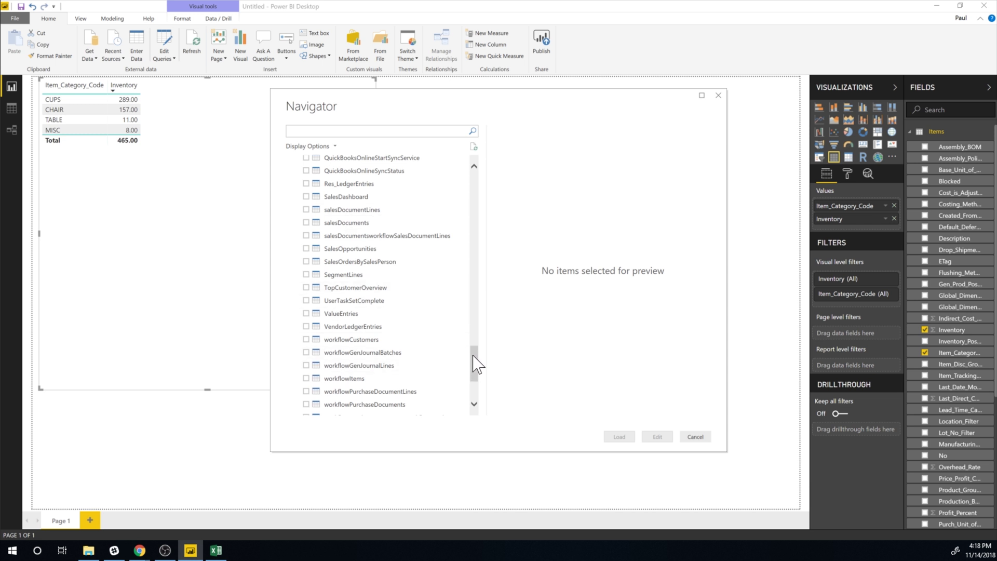
drag(475, 364, 472, 333)
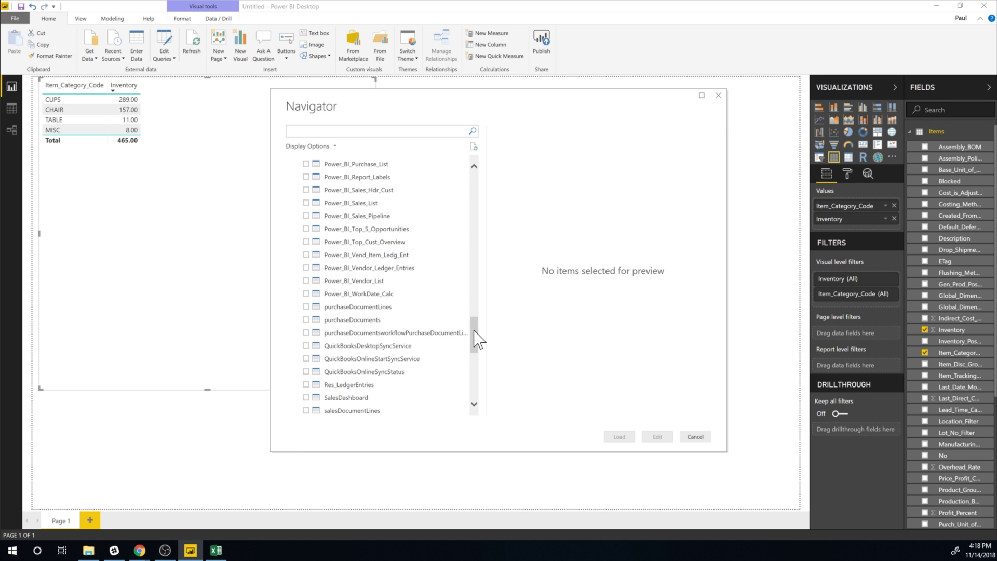
drag(474, 330, 473, 326)
Open Business Central's Web Services page through the Tell Me search and scroll through the published services
mouse_move(139, 550)
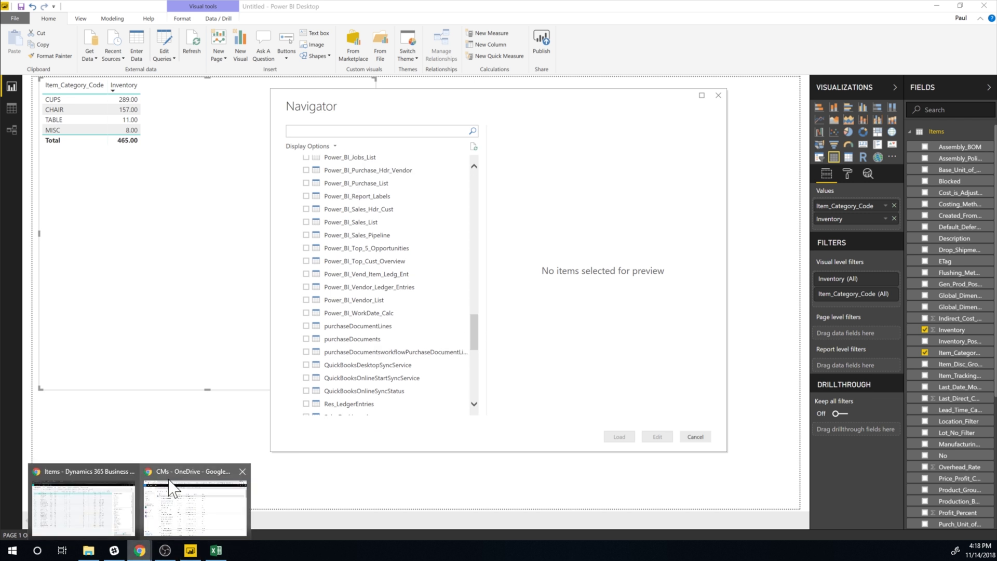
click(81, 511)
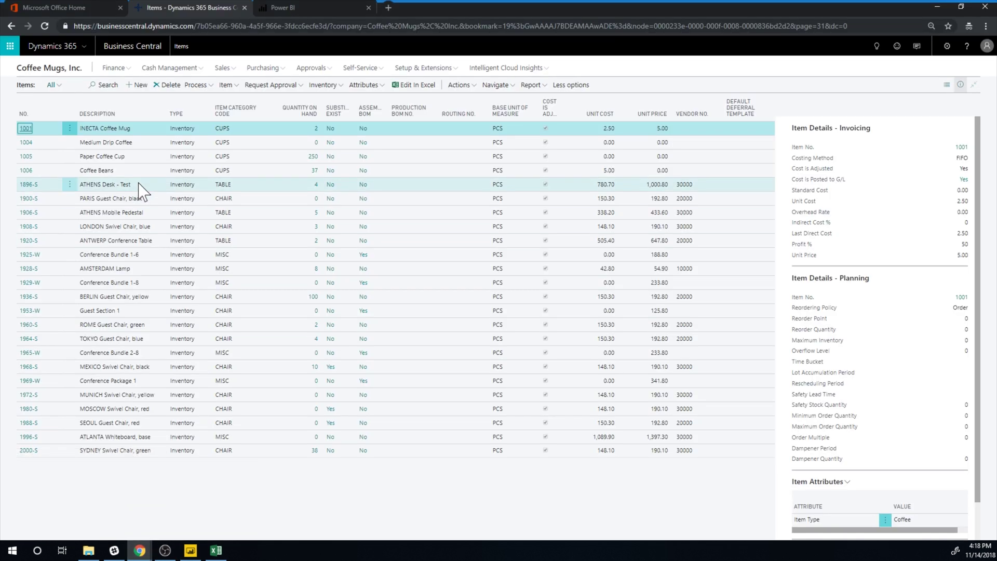
click(876, 46)
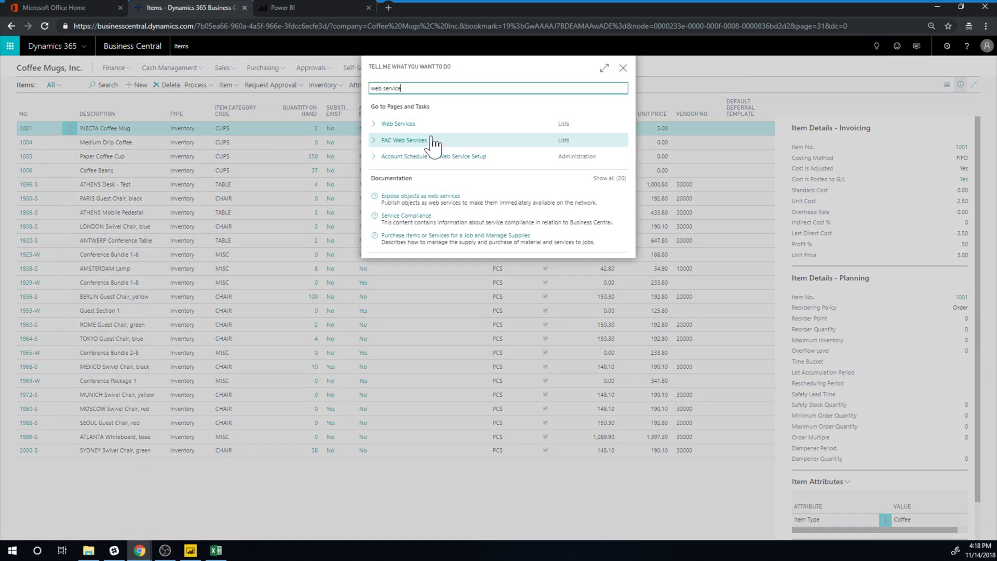
click(397, 127)
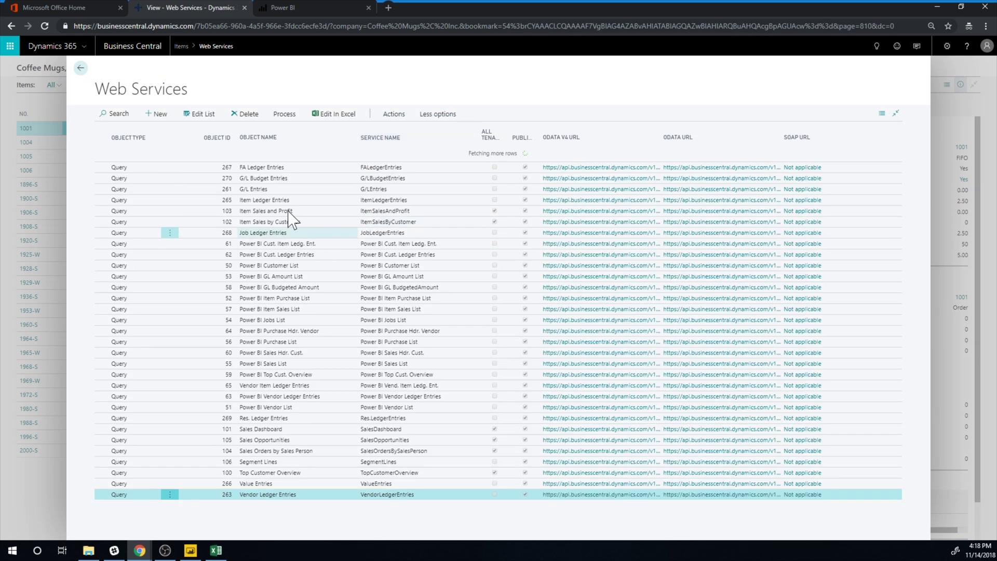
scroll(295, 385, up, 10)
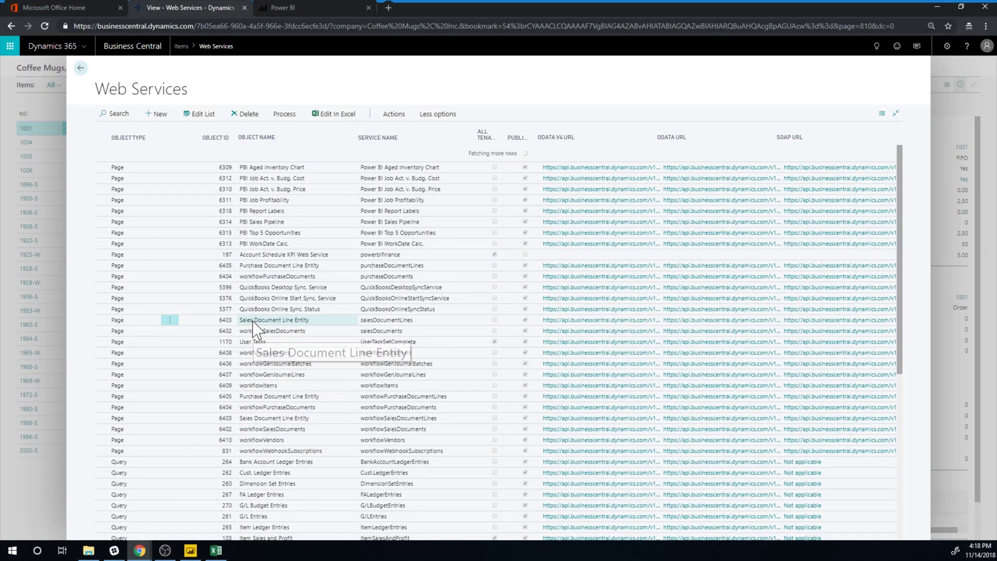
scroll(265, 293, up, 5)
scroll(268, 298, up, 3)
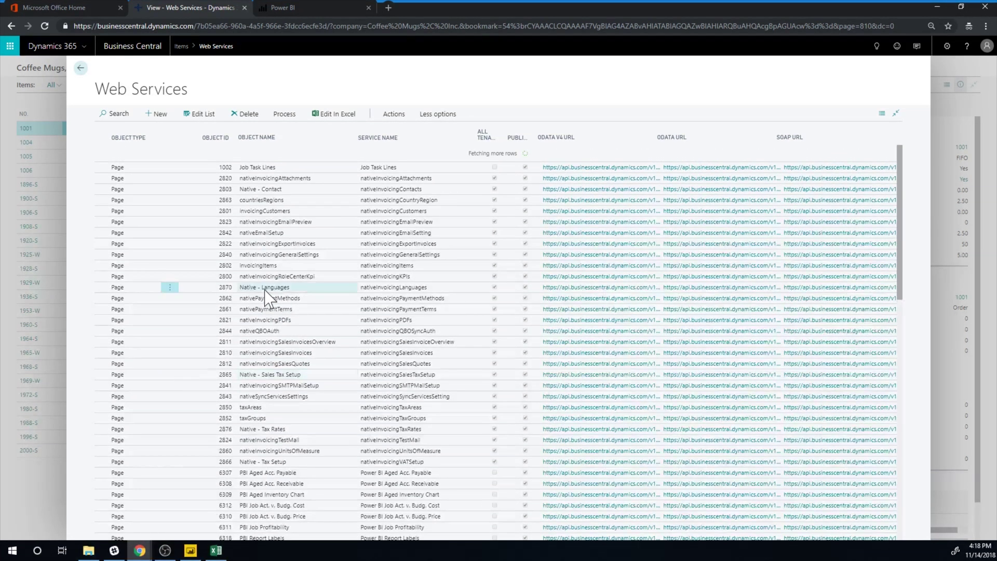
scroll(306, 267, up, 5)
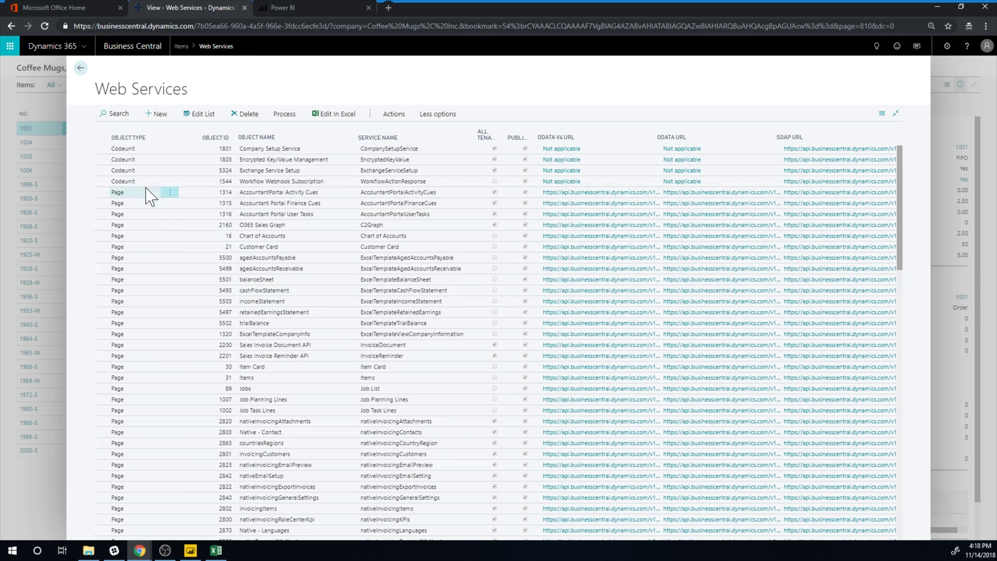
scroll(298, 279, down, 2)
scroll(301, 284, down, 2)
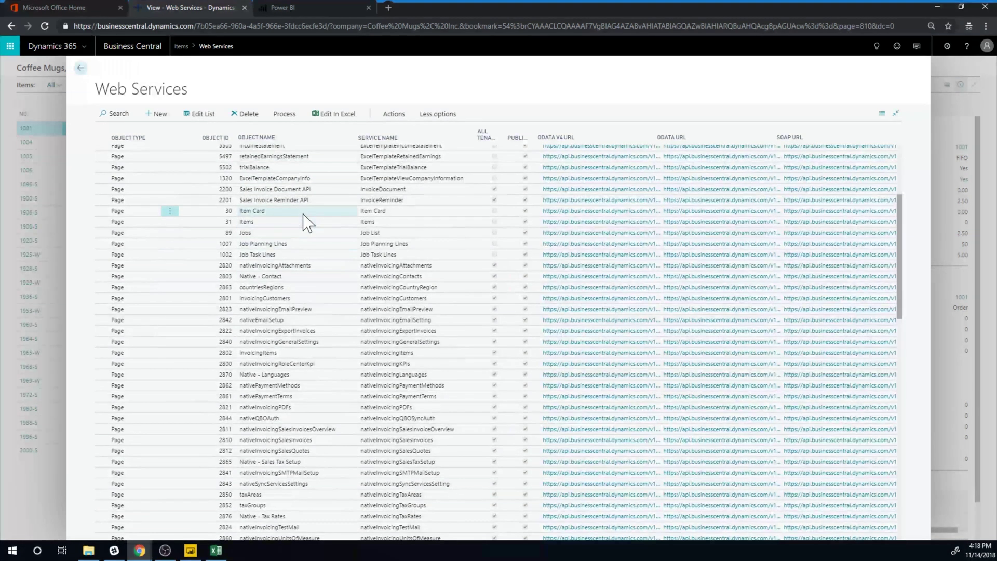
click(191, 551)
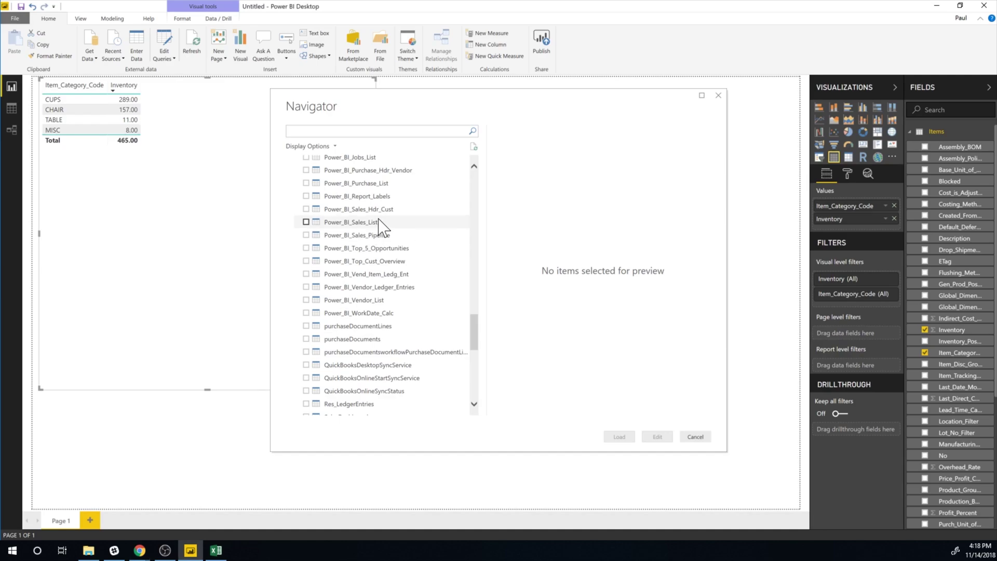
Scroll the Navigator's table list, then go back to Business Central's Web Services page
drag(474, 348, 488, 248)
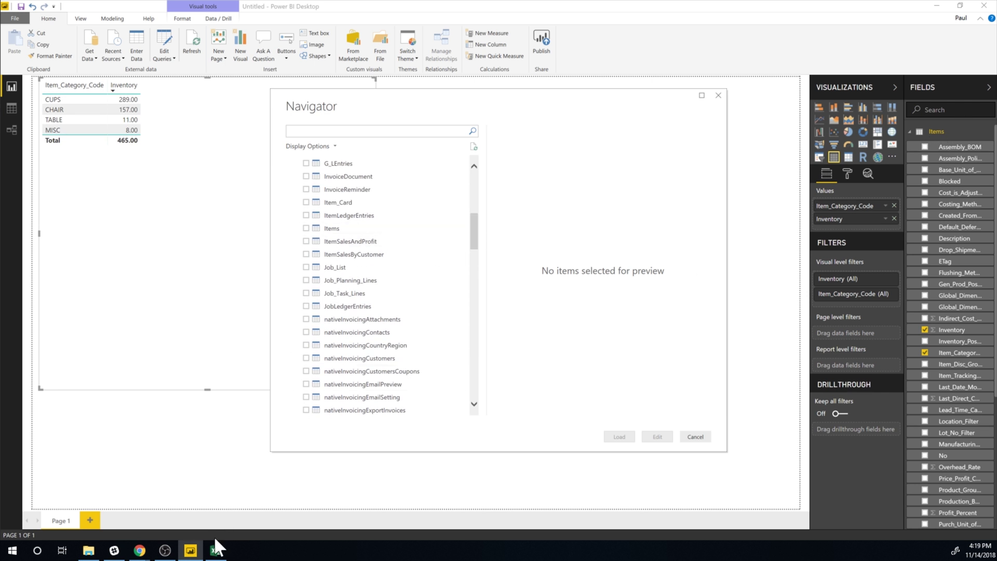
mouse_move(192, 555)
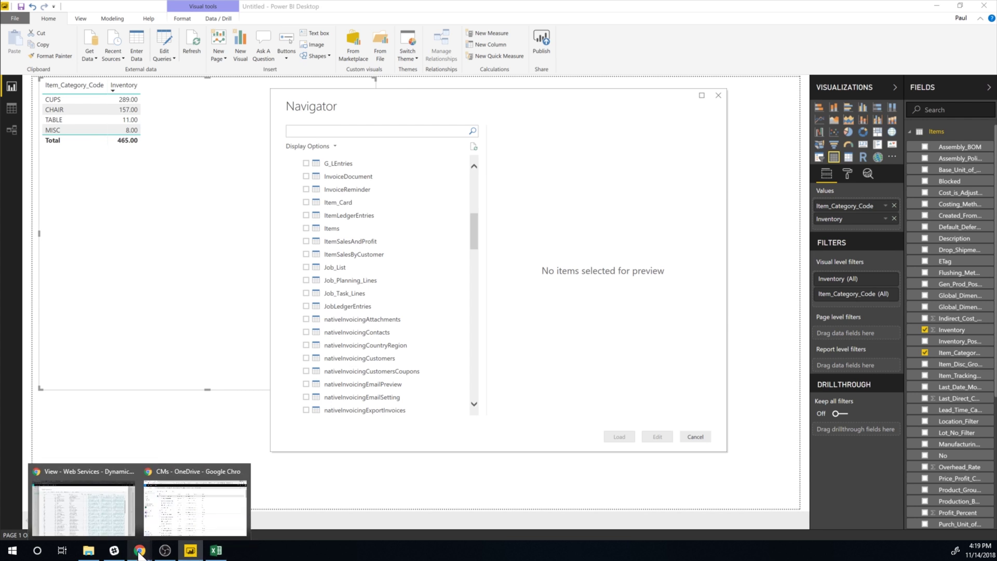
click(104, 519)
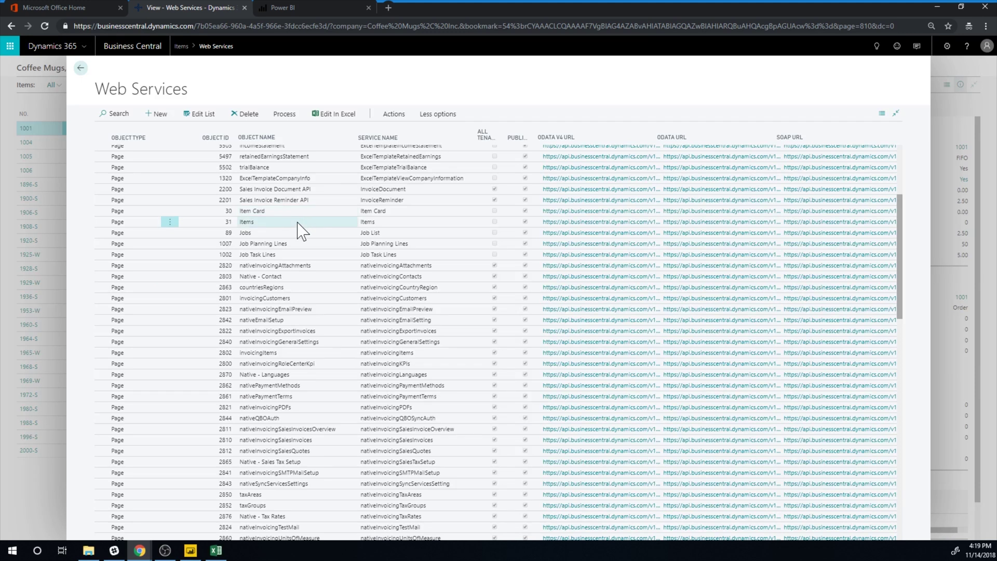
Scroll the Web Services list down to the Item Ledger Entries query, then return to Power BI's Navigator
scroll(285, 321, down, 3)
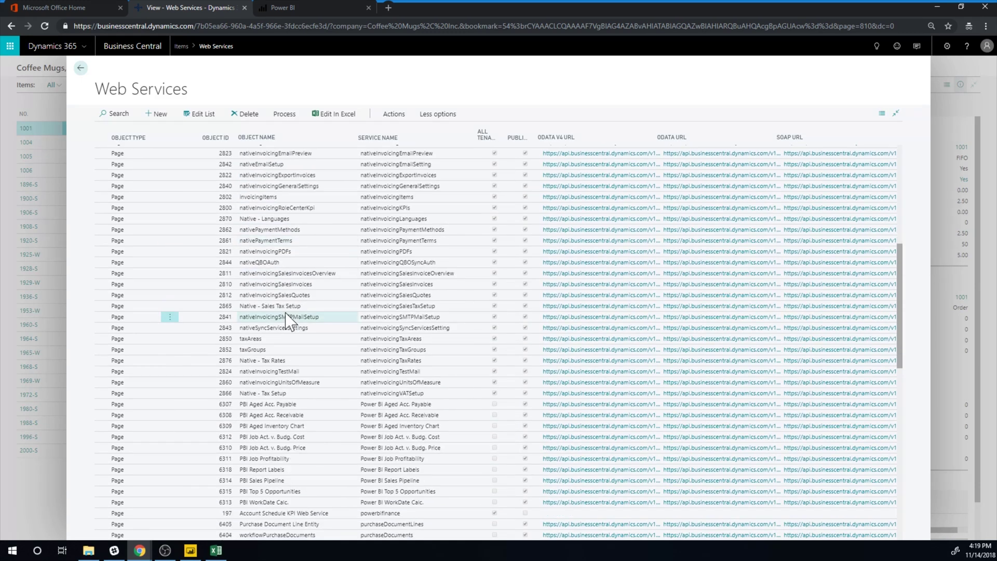
scroll(285, 317, down, 5)
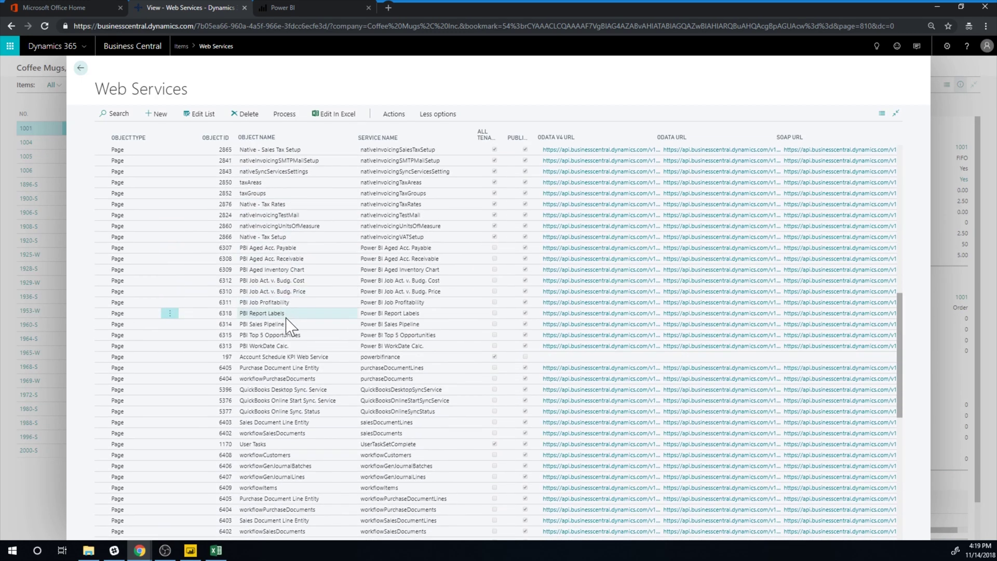
scroll(287, 335, down, 2)
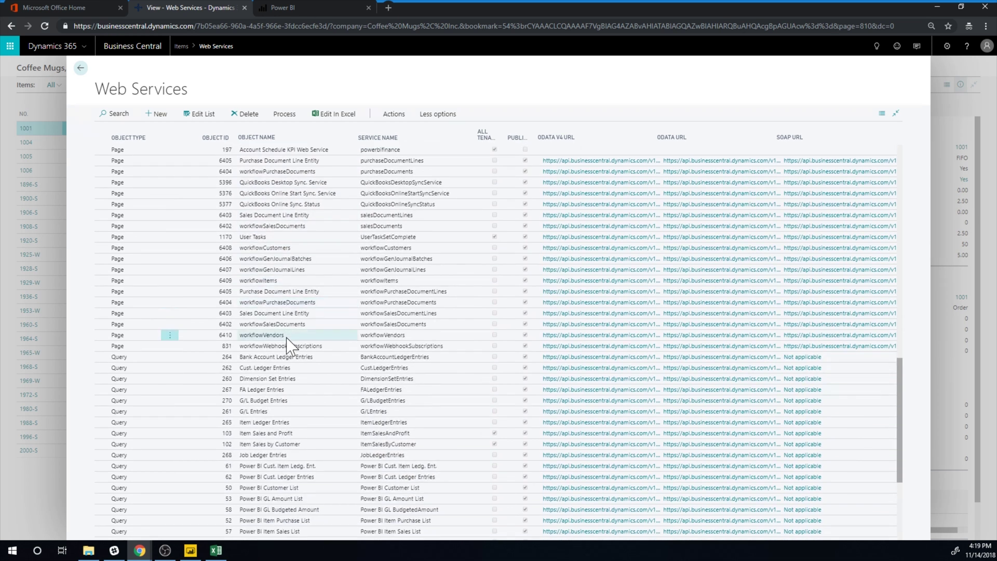
scroll(286, 348, down, 1)
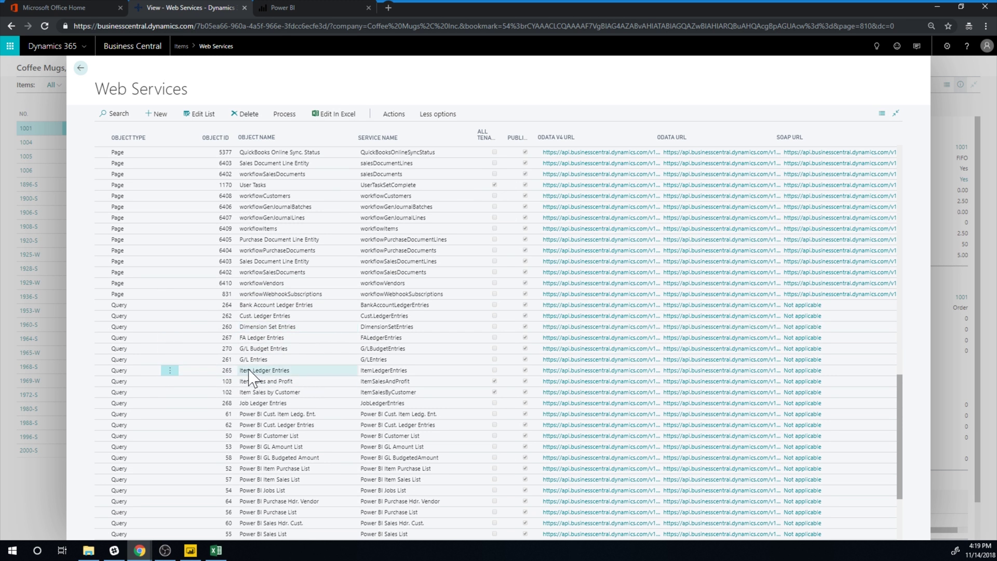
drag(250, 373, 474, 268)
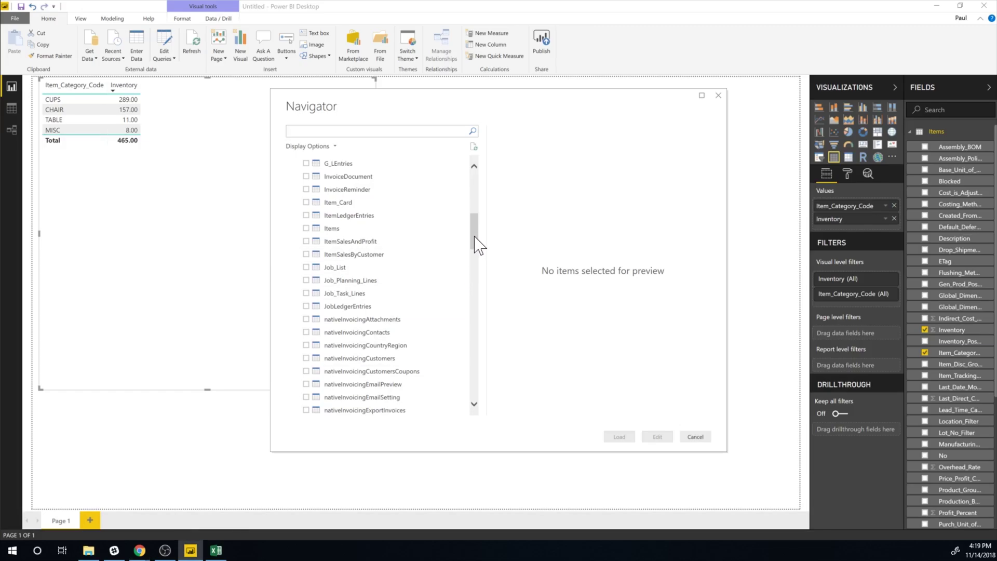
scroll(475, 244, up, 1)
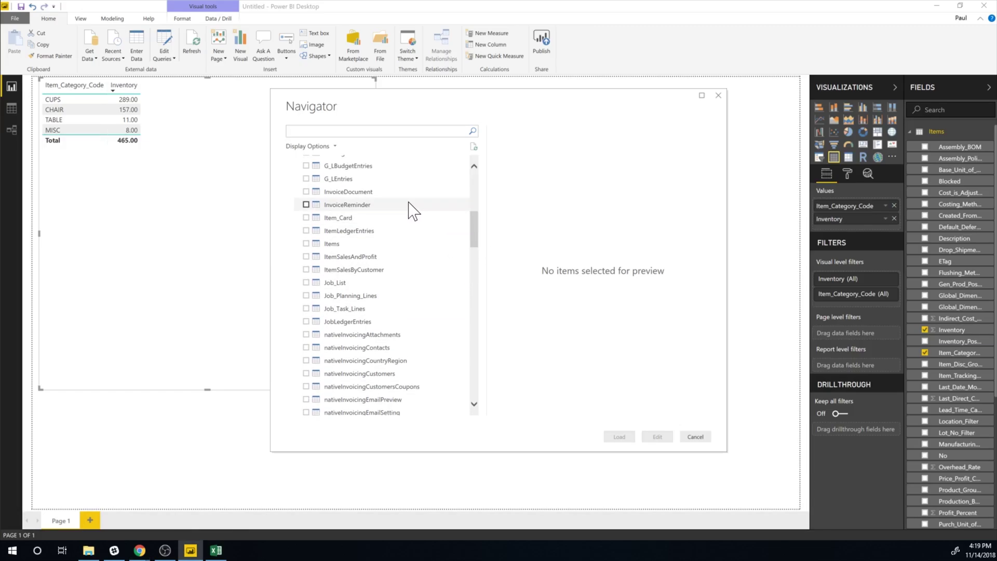
drag(481, 231, 482, 206)
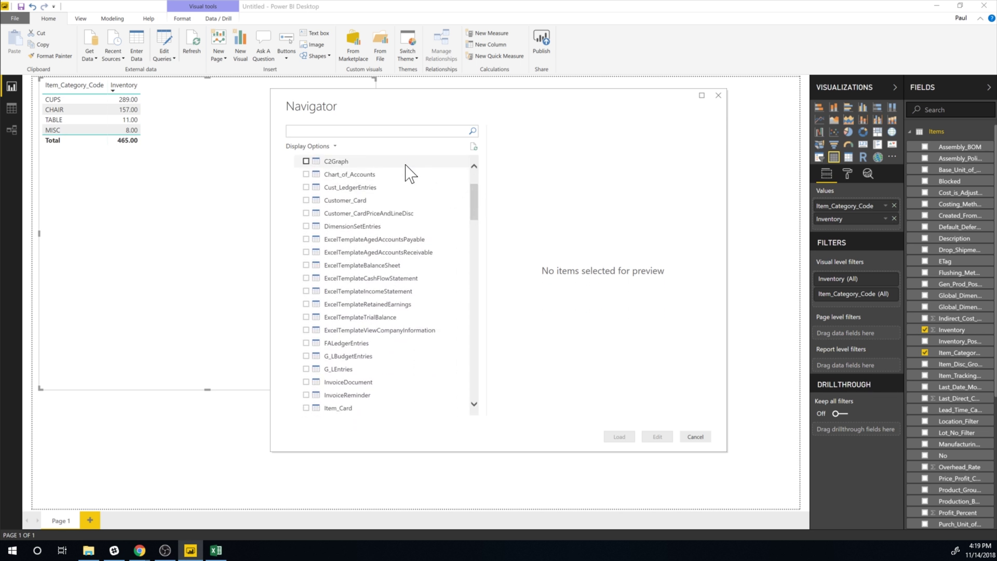
drag(477, 199, 478, 225)
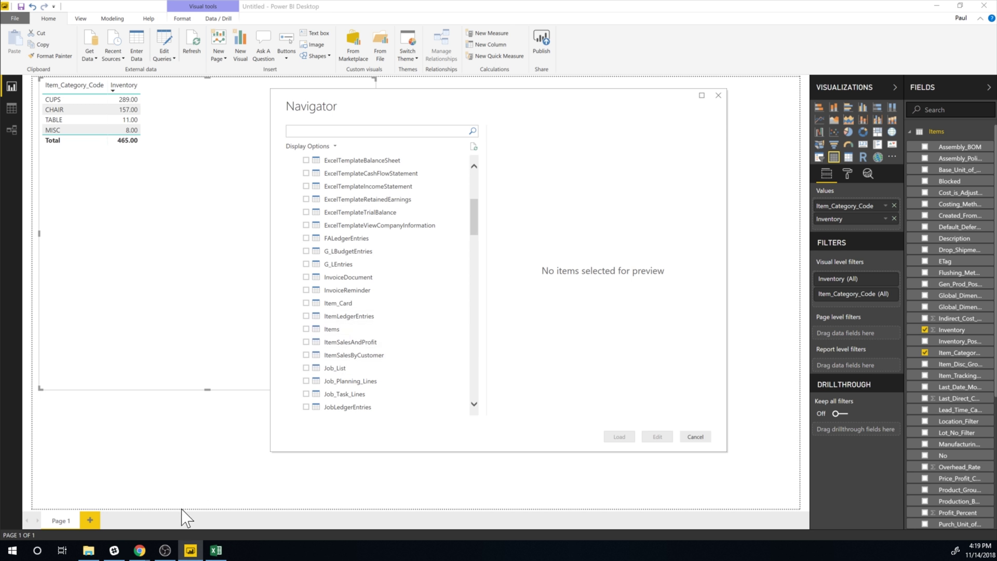
mouse_move(139, 550)
click(126, 511)
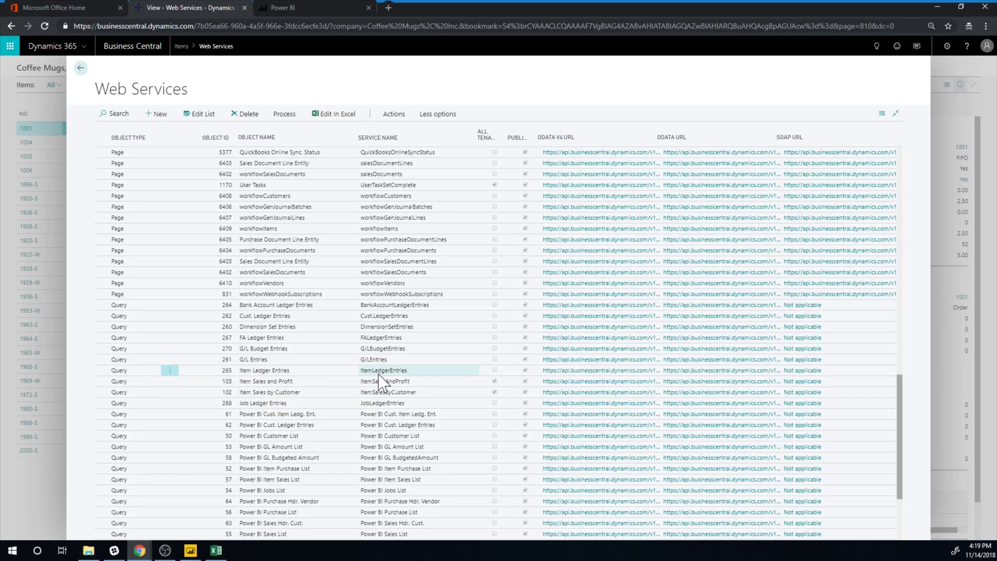
click(190, 550)
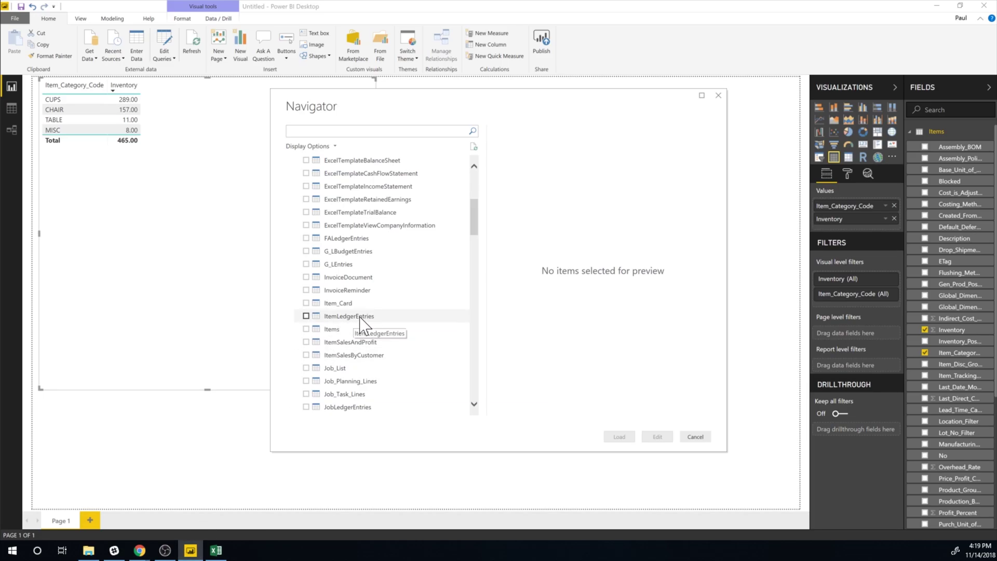
click(306, 316)
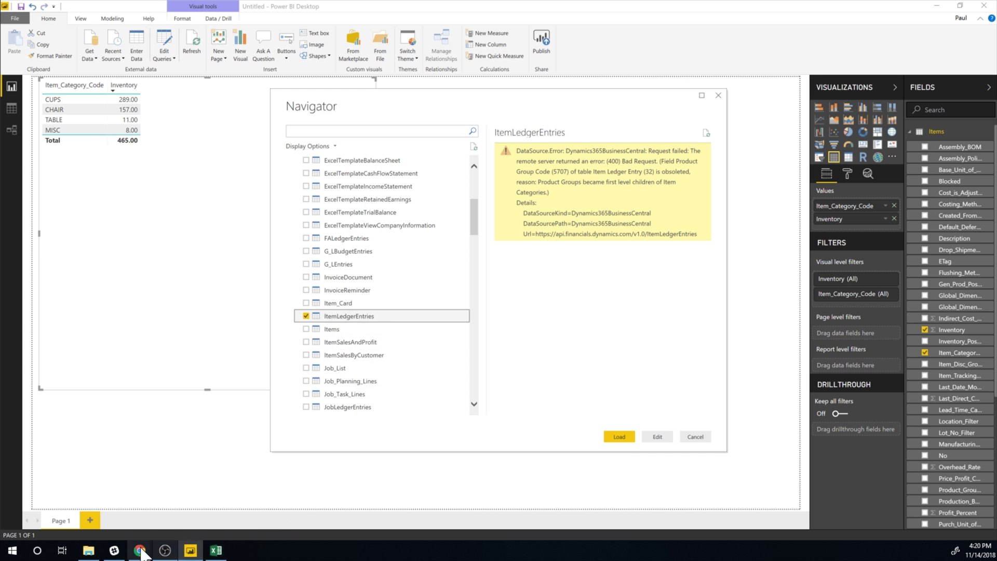
Switch back to Business Central's Web Services list after the ItemLedgerEntries preview error
mouse_move(141, 553)
click(112, 507)
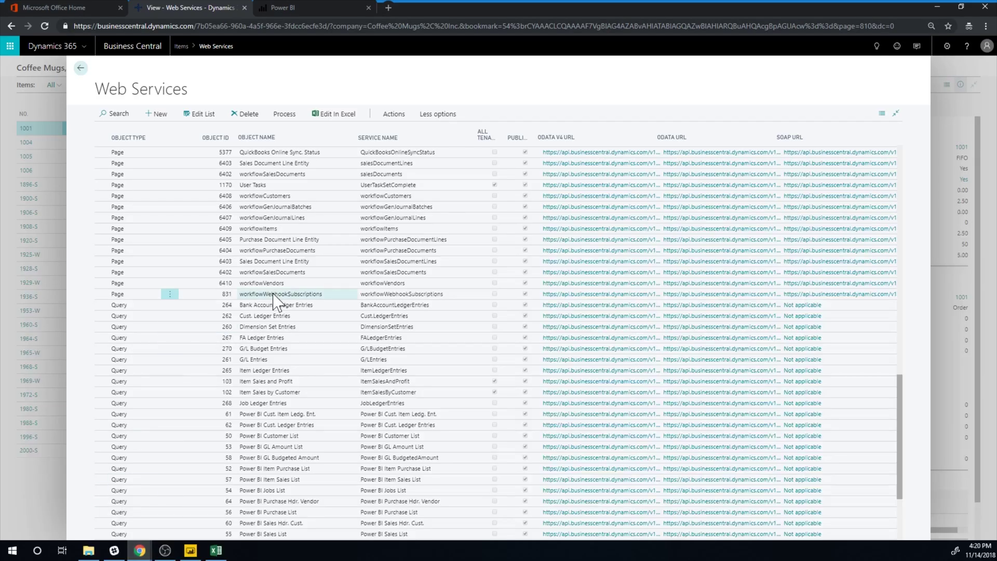
Add a new Web Services row with Object Type Page and bring up the full object list for its Object ID
click(151, 115)
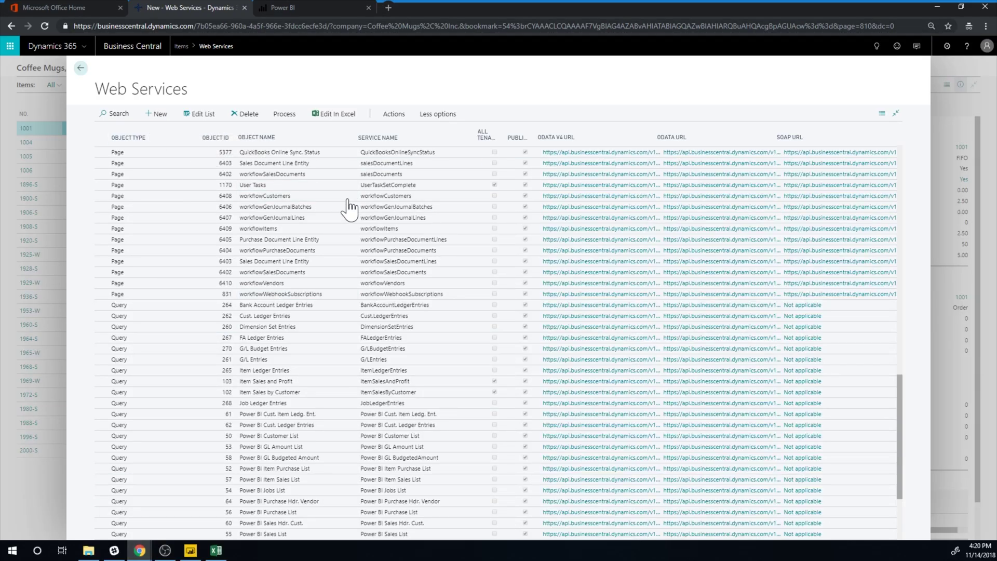
click(158, 116)
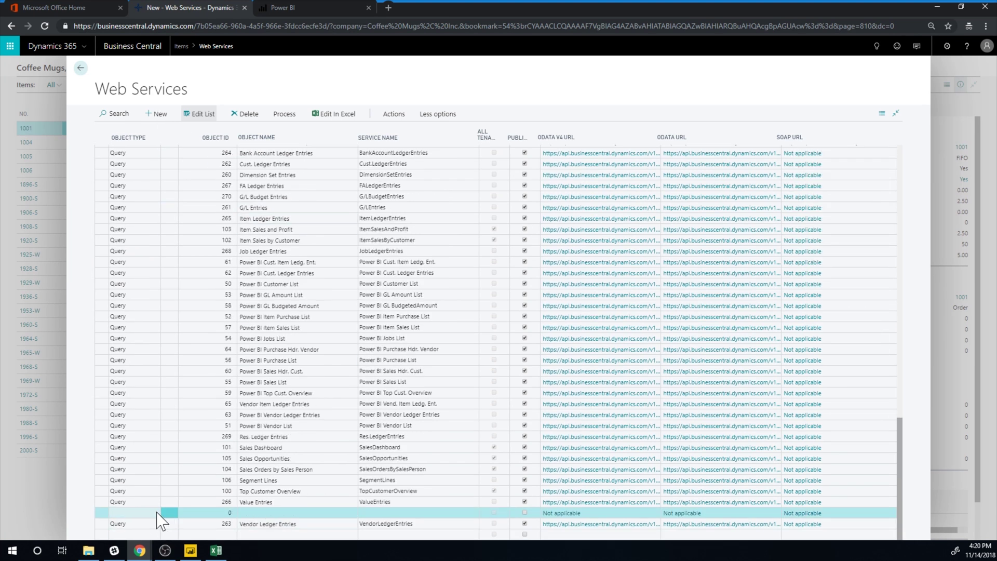
click(157, 513)
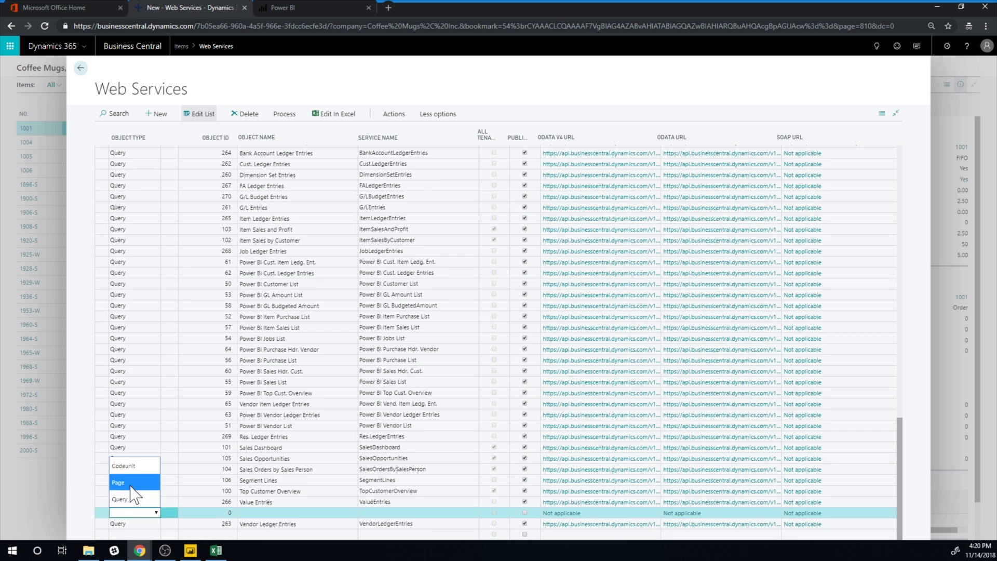
key(Return)
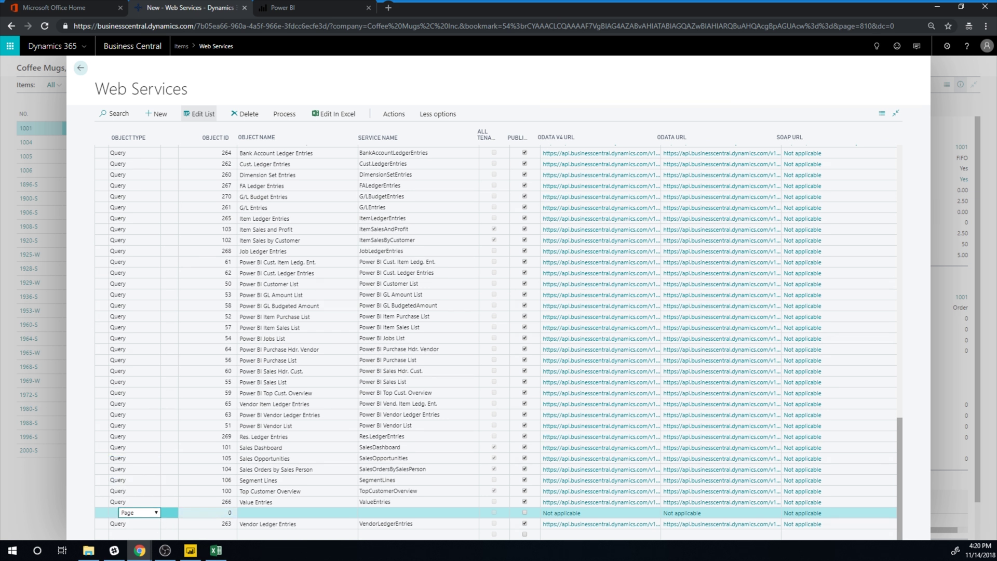
click(218, 514)
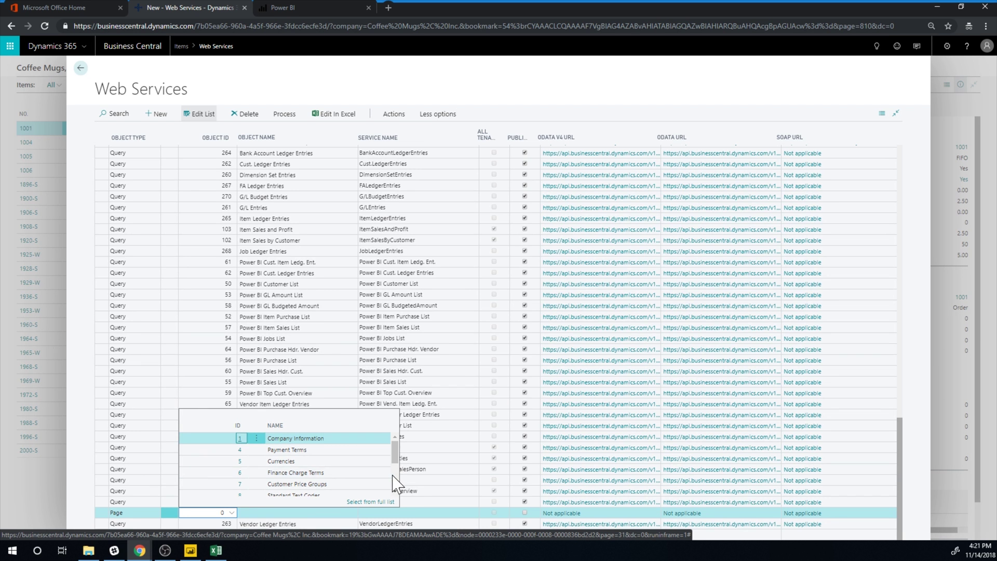
scroll(393, 476, down, 1)
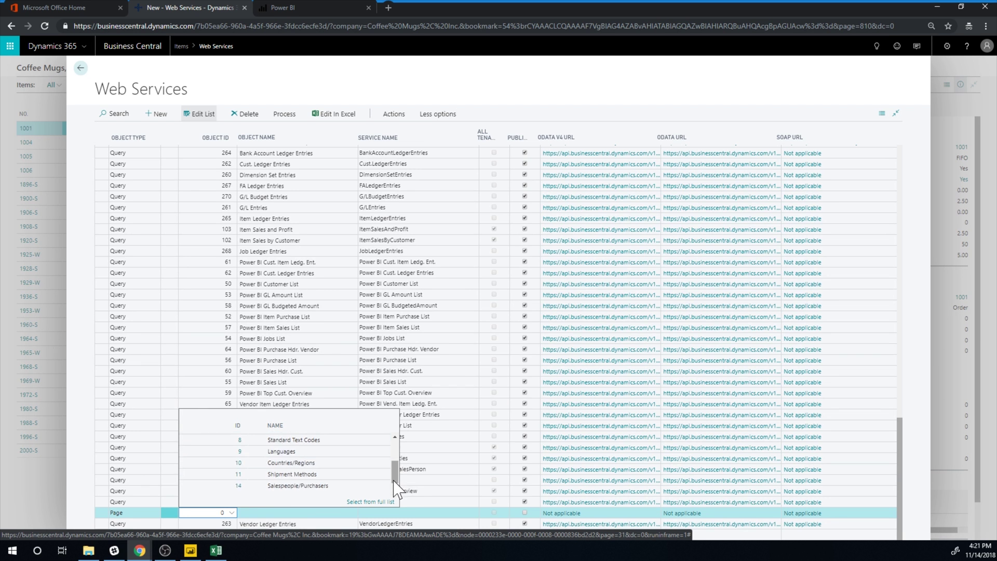
scroll(393, 481, down, 1)
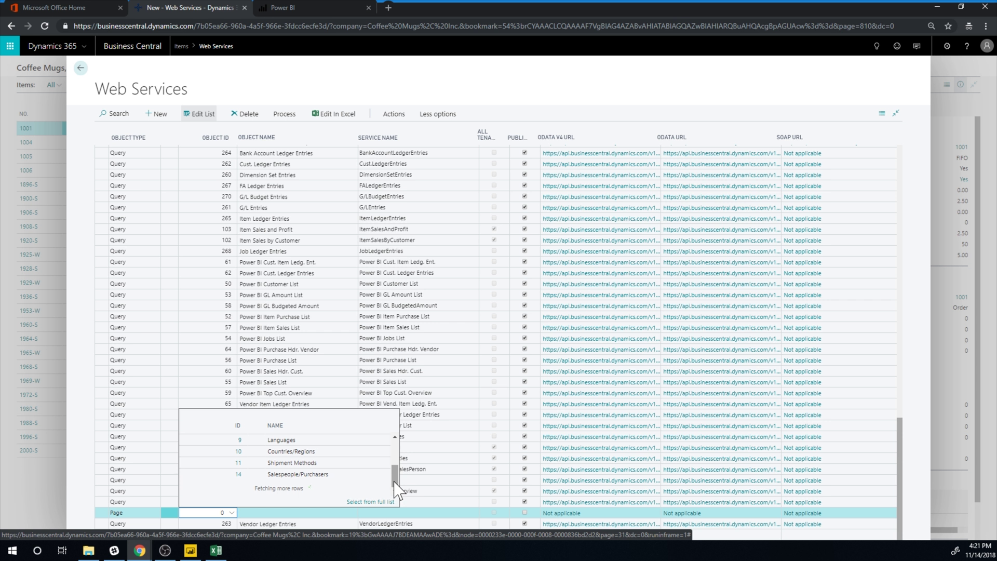
scroll(394, 482, down, 1)
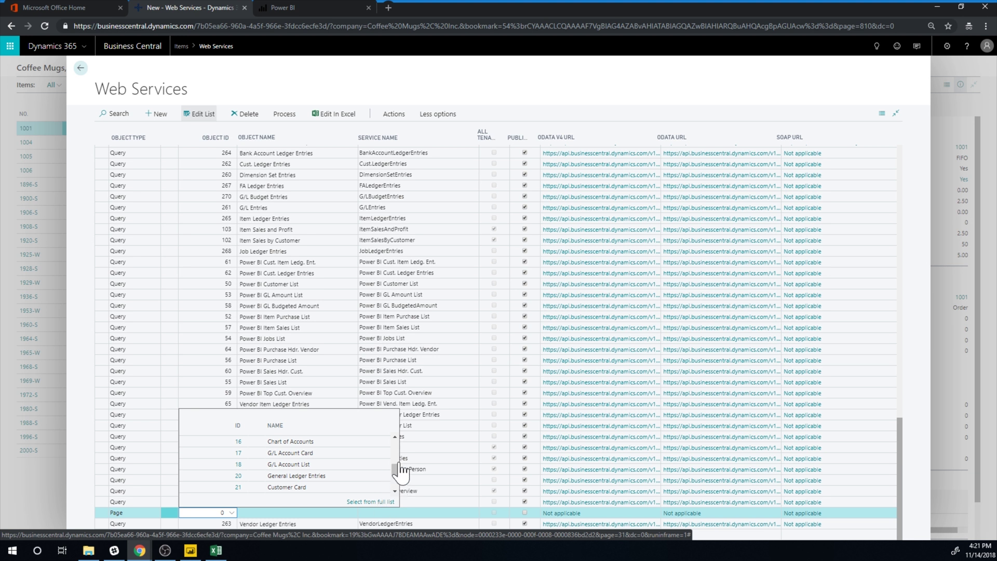
click(370, 502)
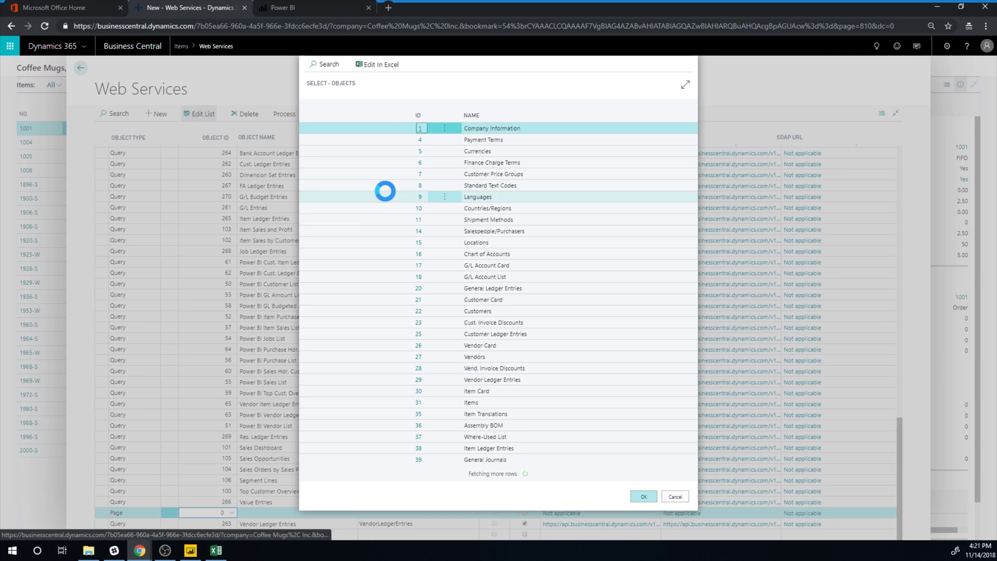
Search the object list for 'item led' and pick object 38, Item Ledger Entries
click(323, 64)
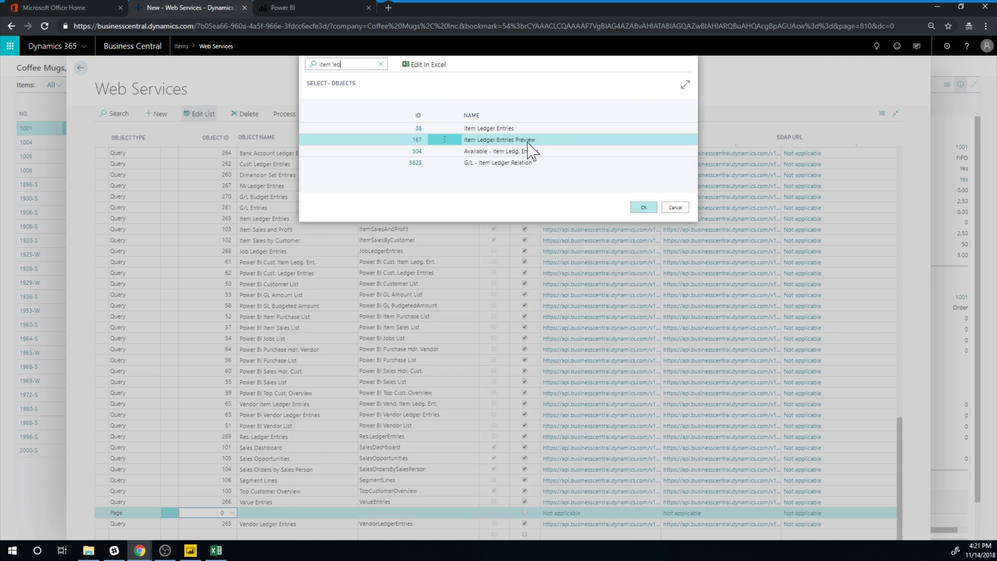
click(531, 129)
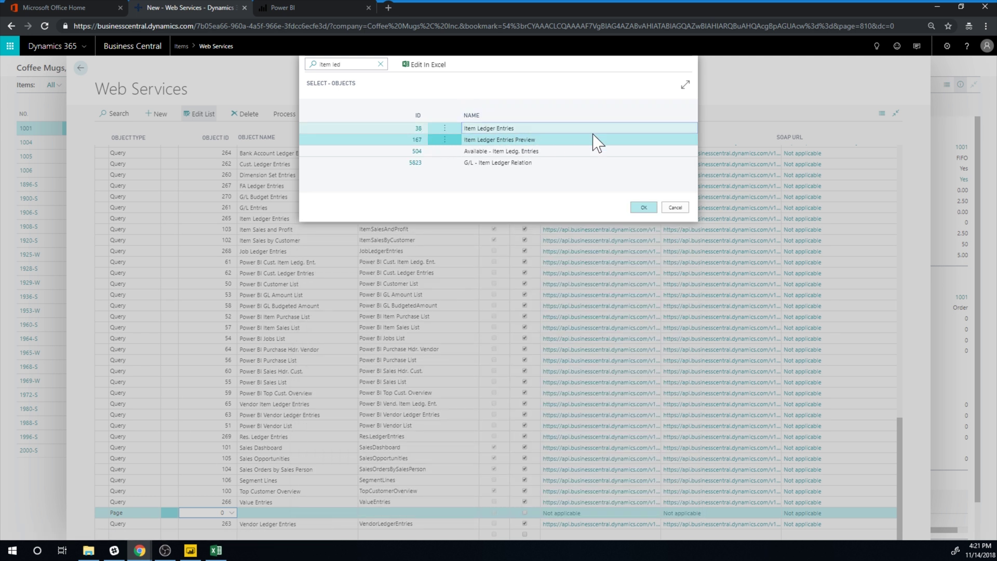
click(640, 212)
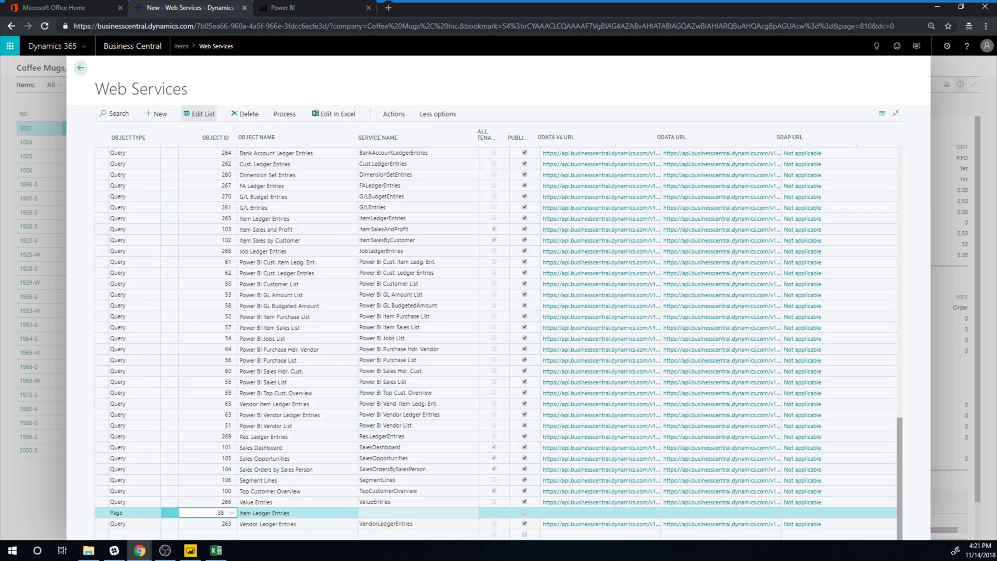
Publish the Item Ledger Entries page as the 'ILE' web service and return to Items
click(418, 512)
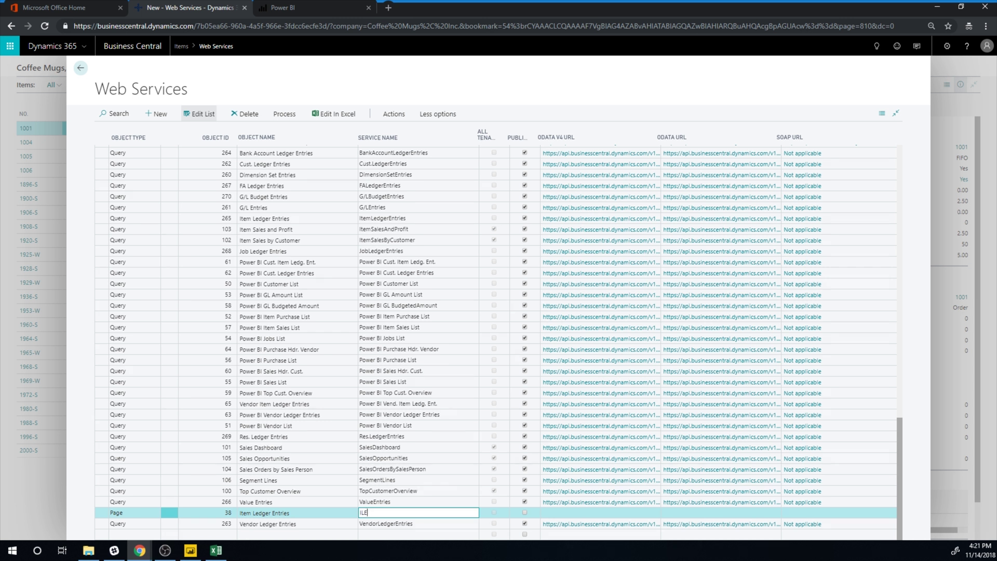
click(525, 513)
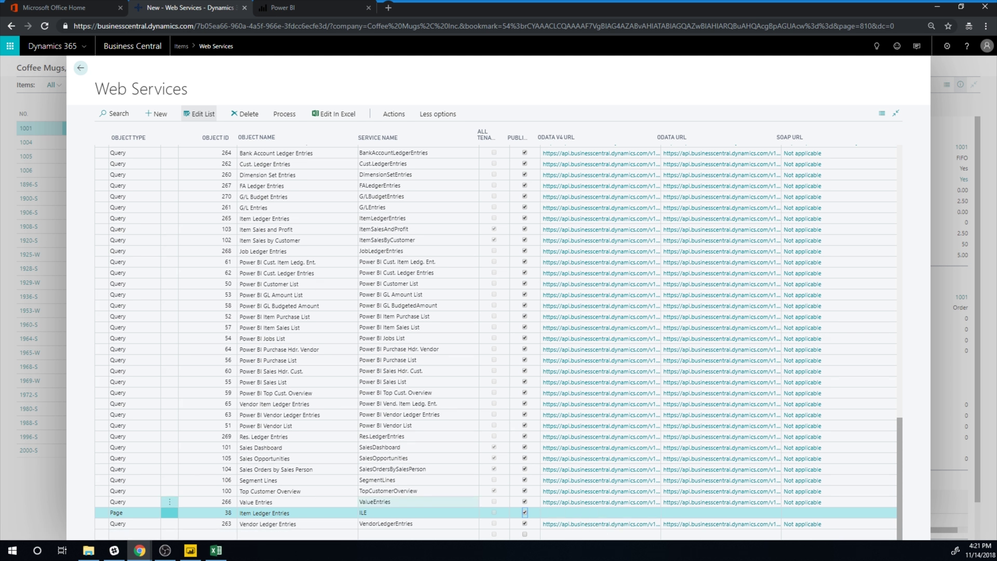
click(418, 502)
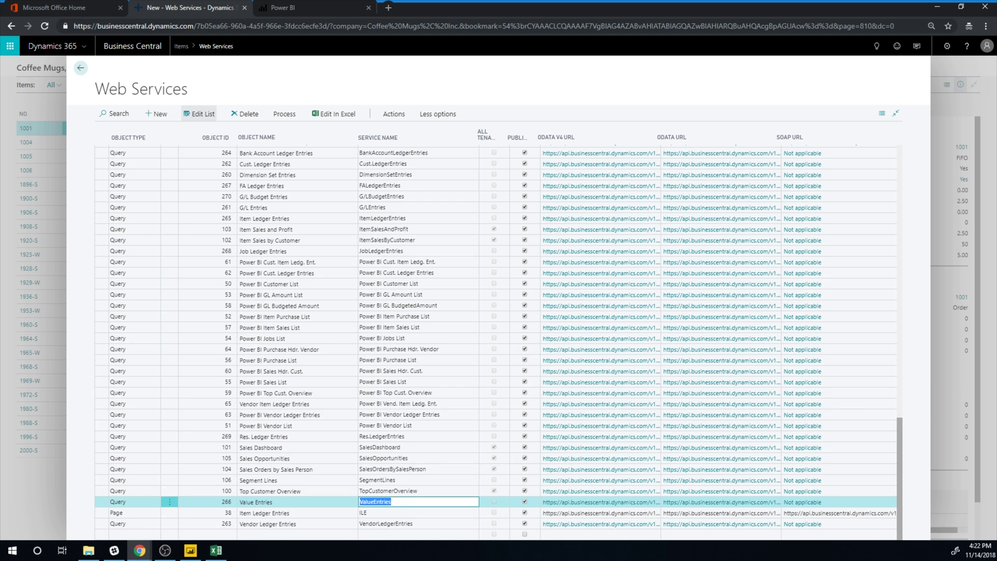
click(80, 68)
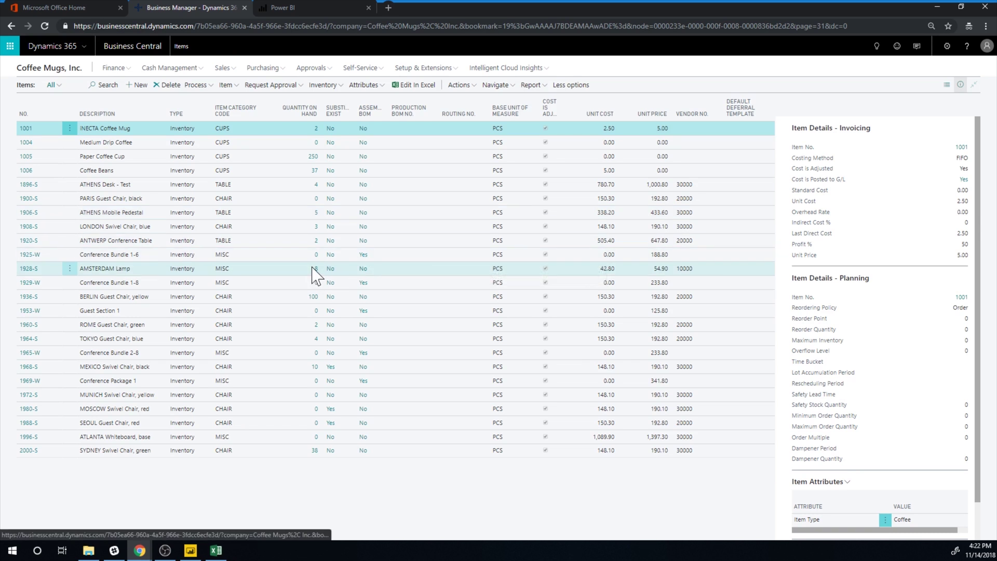
Return to Power BI Desktop and bring up the Get Data source list
click(190, 550)
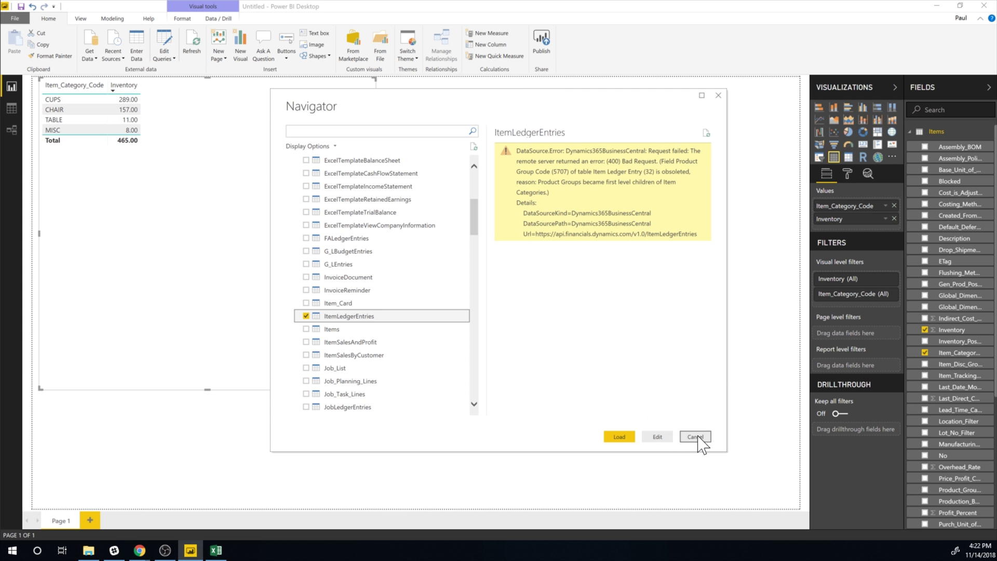
key(alt+Tab)
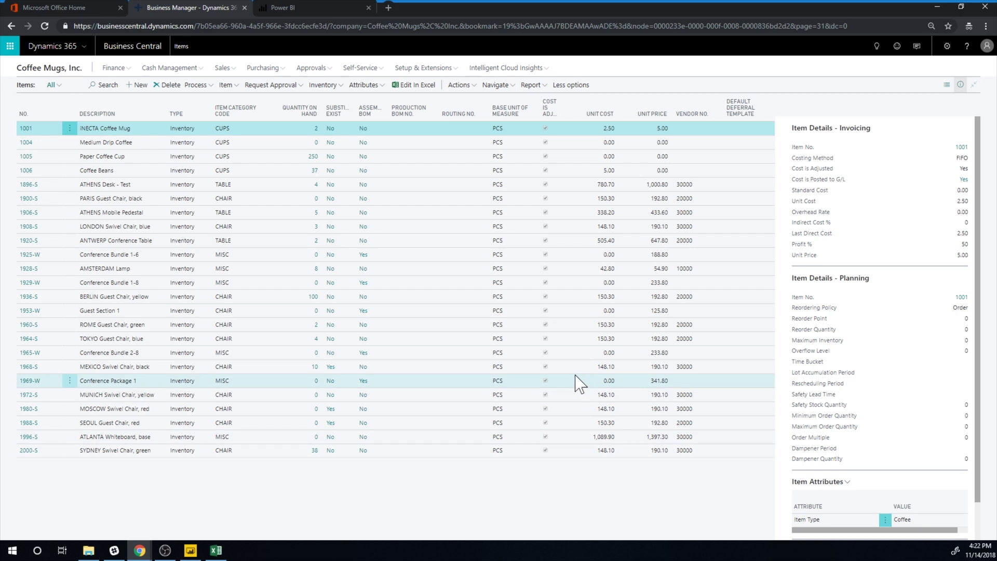
click(196, 542)
click(87, 55)
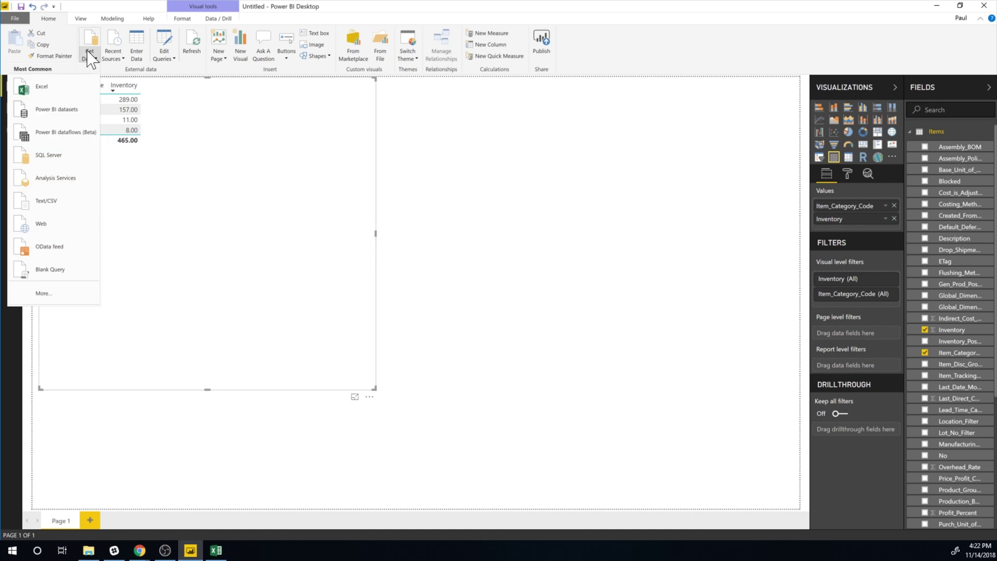
click(52, 269)
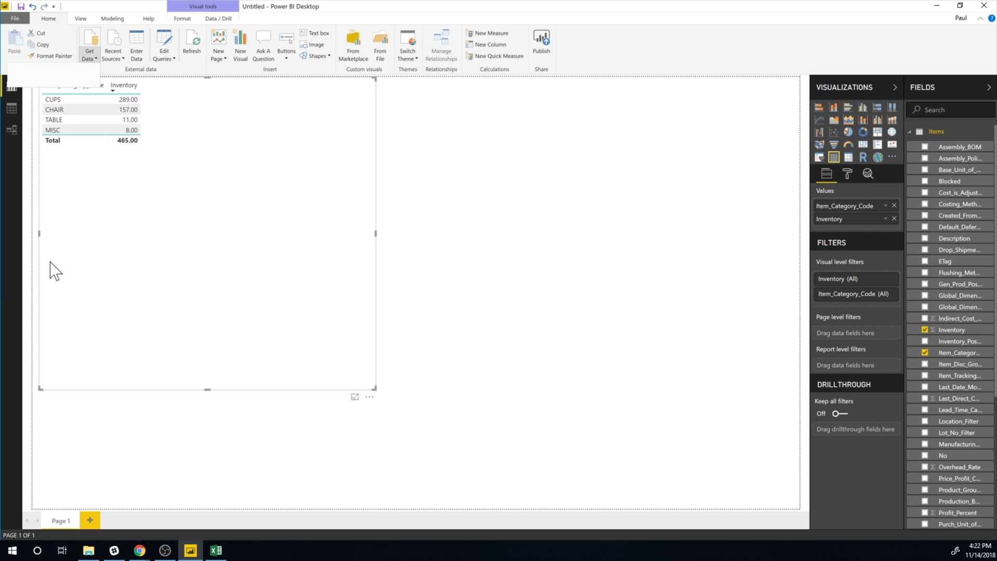
click(93, 54)
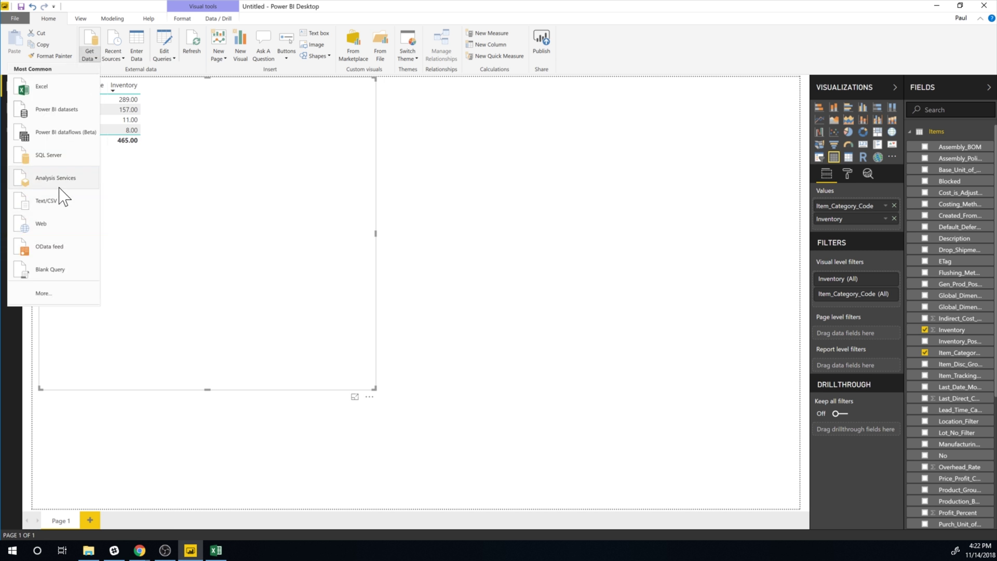
Search connectors for 'business central' and connect with Dynamics 365 Business Central
click(65, 294)
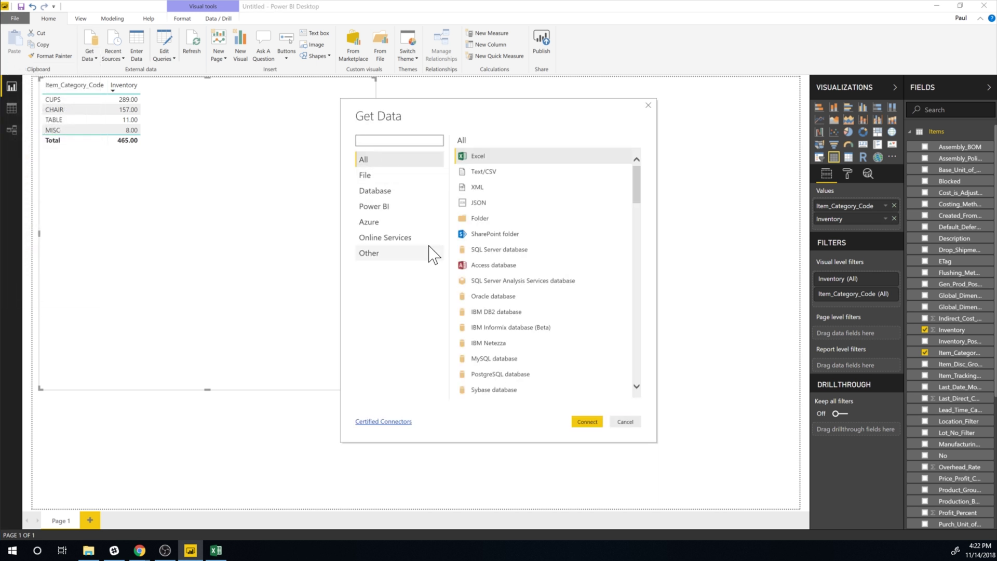
text(business)
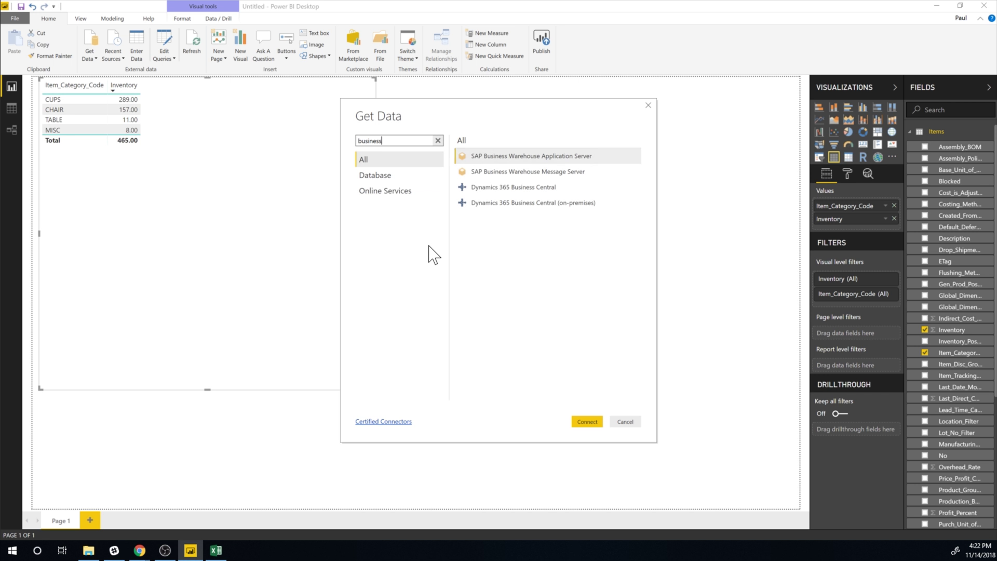
text( central)
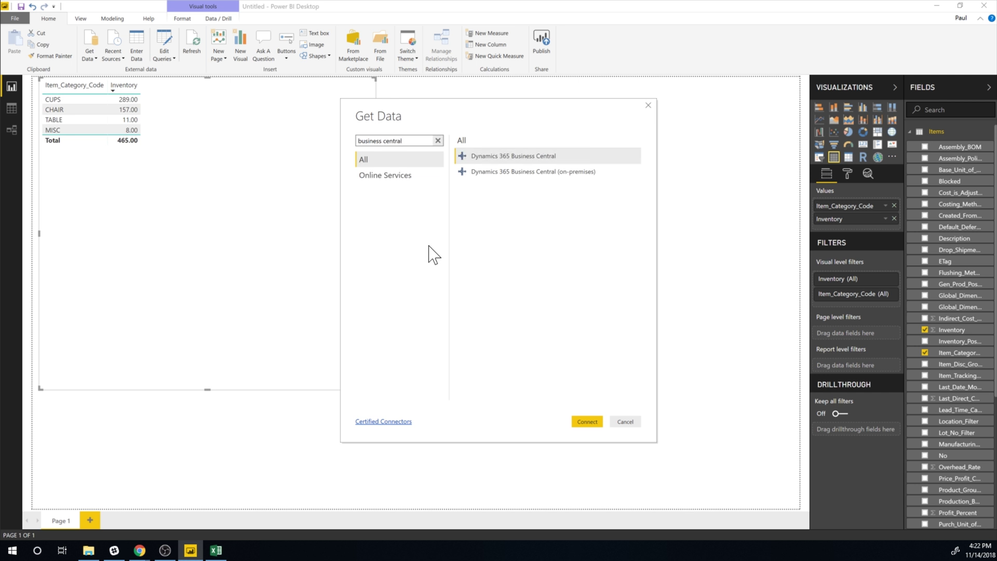
click(507, 157)
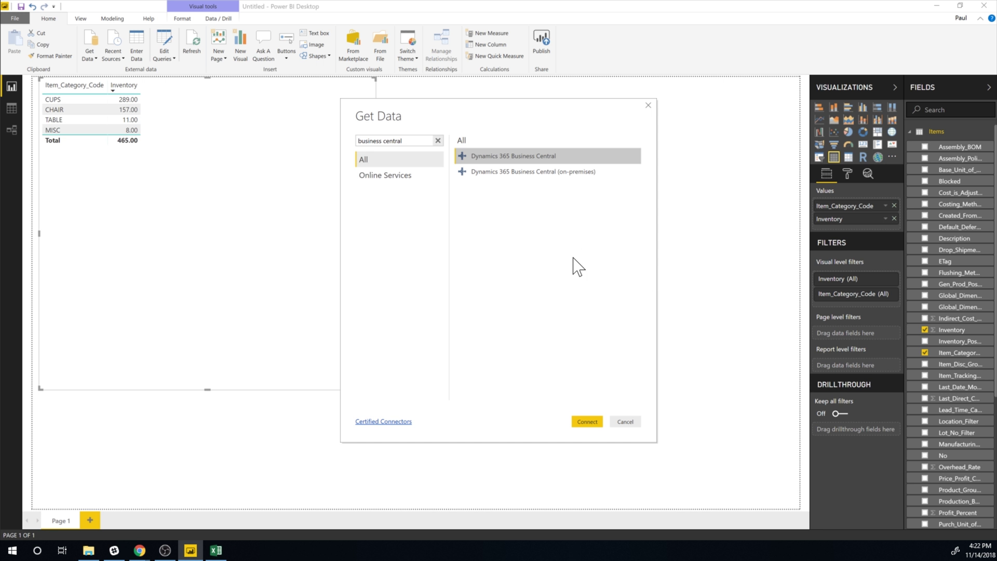
click(584, 423)
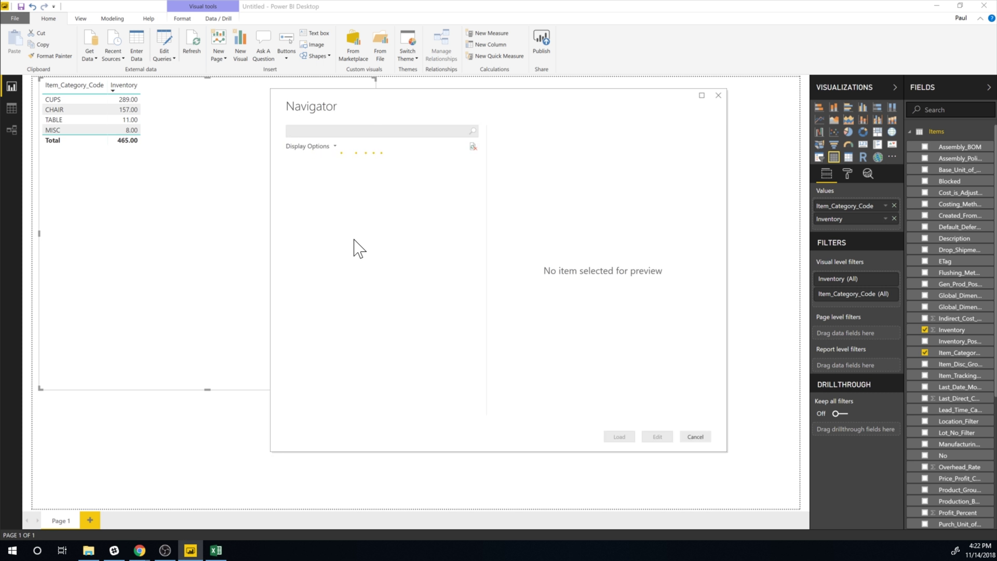
Load the ILE table from the Business Central Navigator, then begin shrinking the inventory table
click(326, 162)
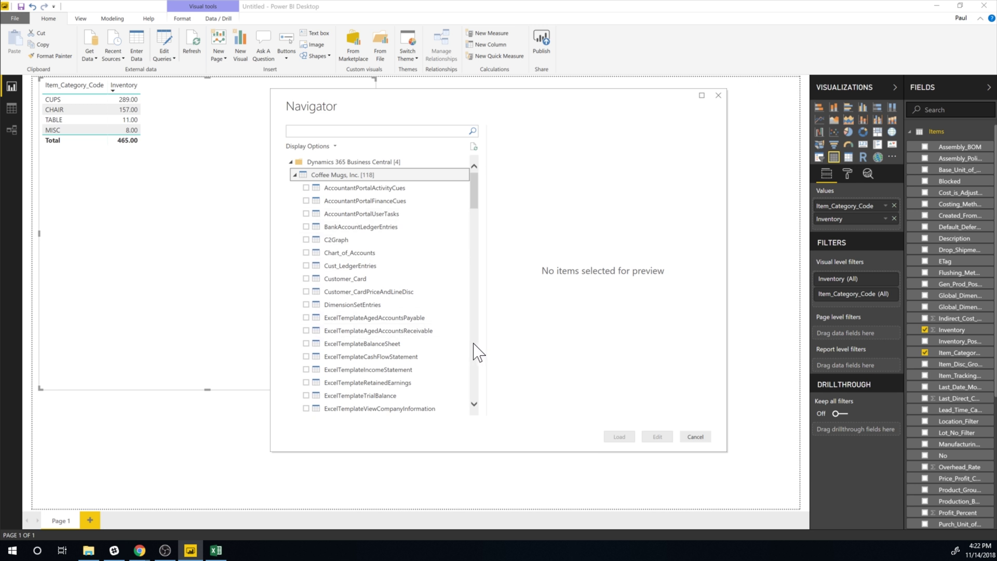
scroll(473, 344, down, 5)
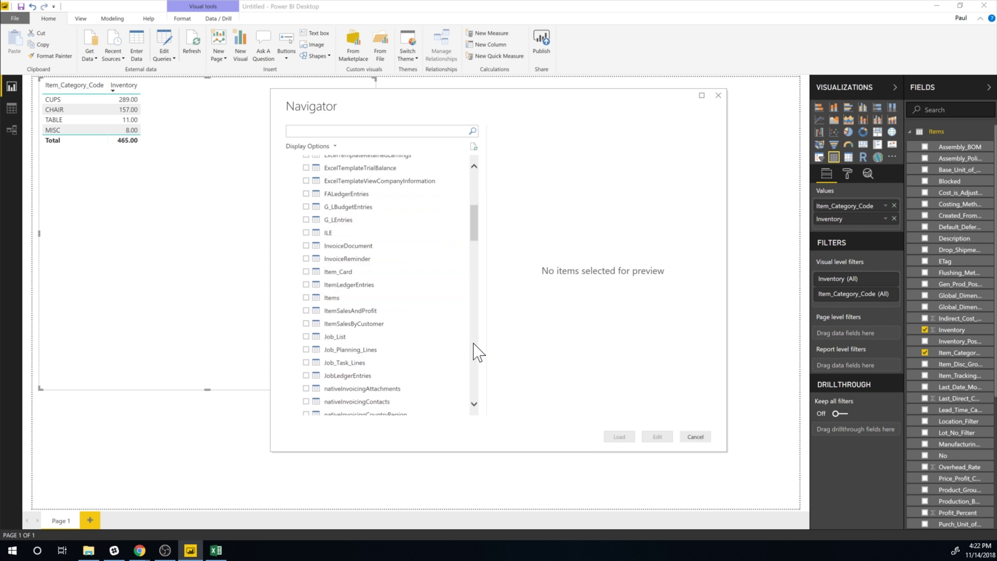
click(307, 232)
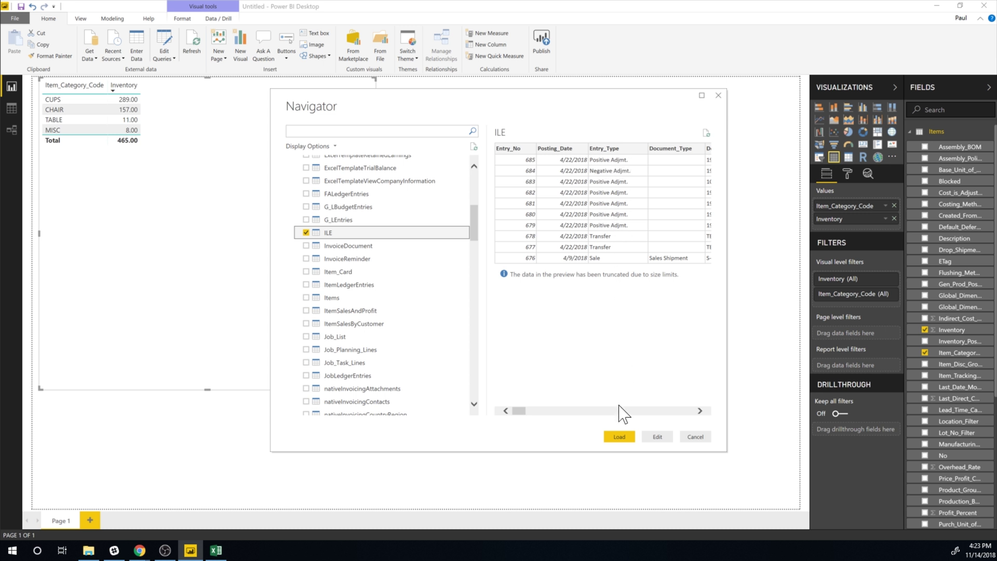
click(620, 438)
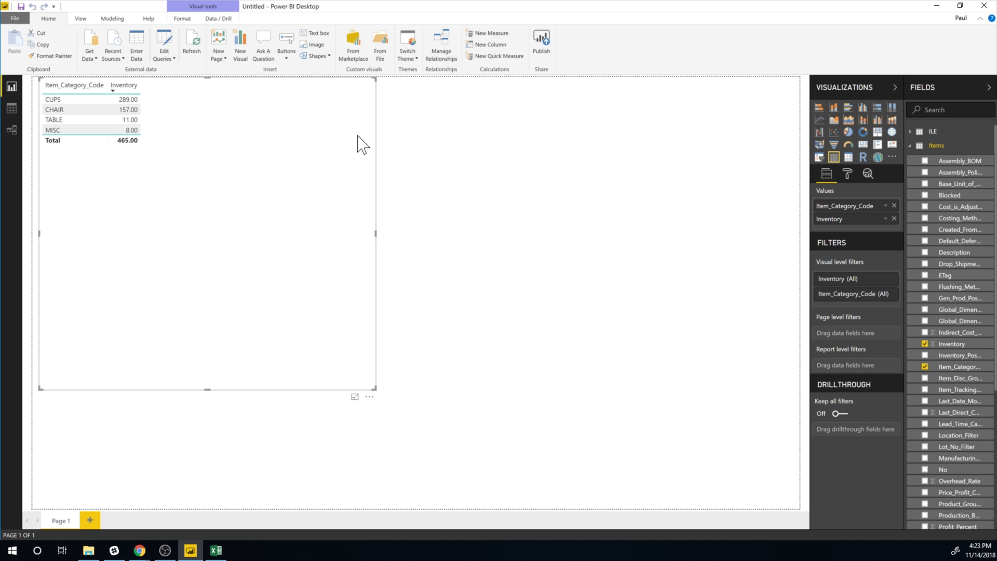
drag(376, 389, 358, 369)
Finish shrinking the inventory table, then add an enlarged ILE table of Item_No and Sales_Amount_Actual
drag(290, 307, 162, 167)
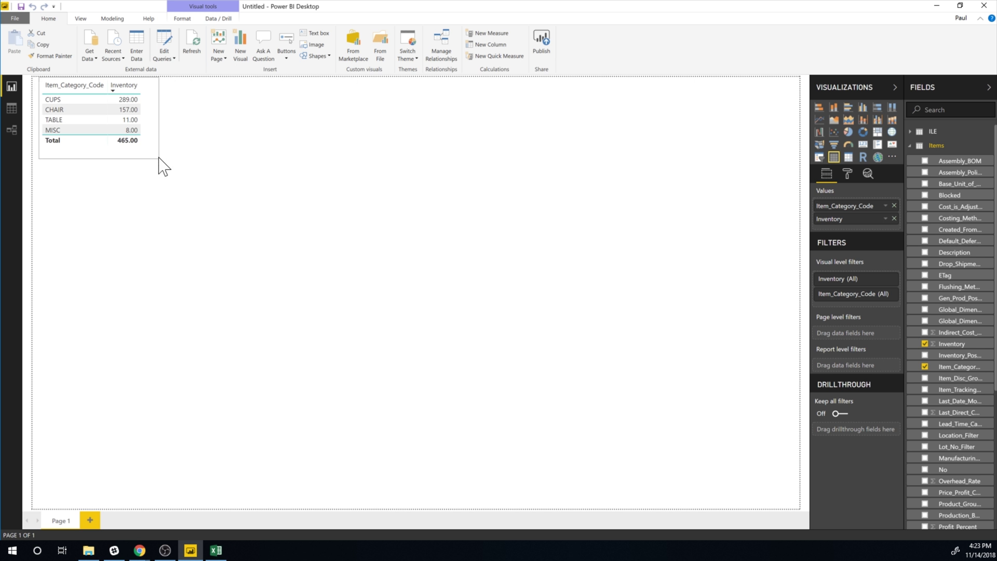
click(274, 200)
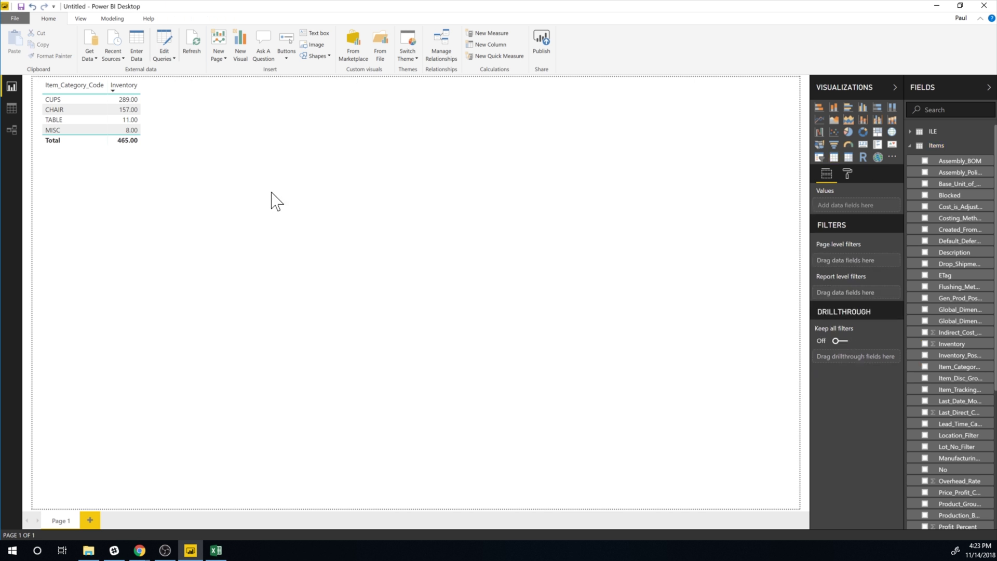
click(833, 157)
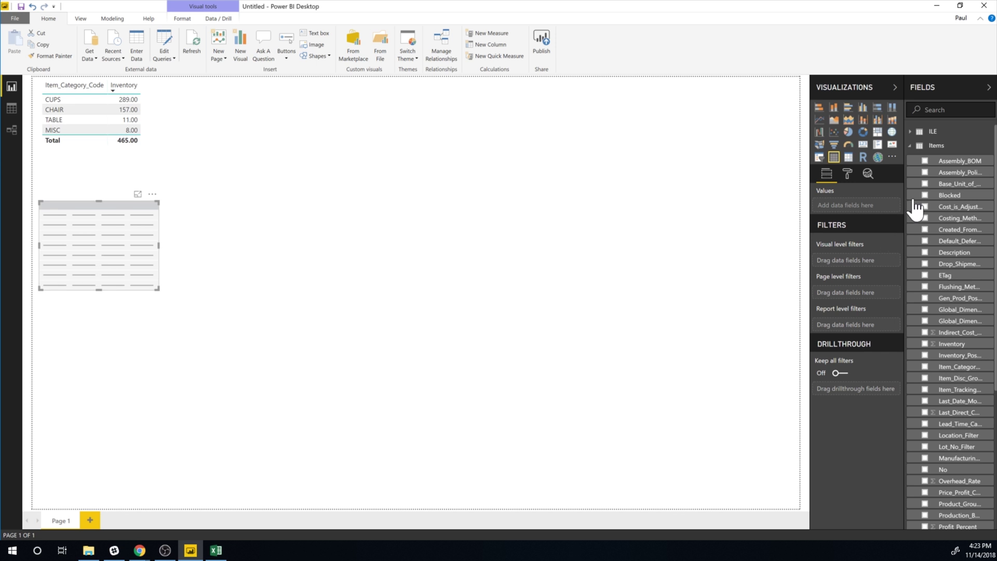
click(918, 132)
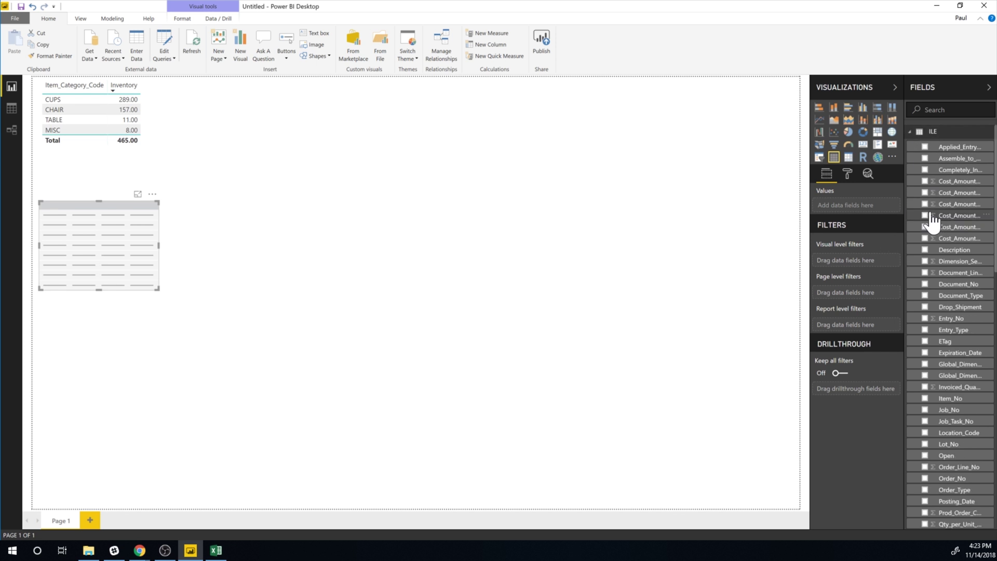
click(925, 398)
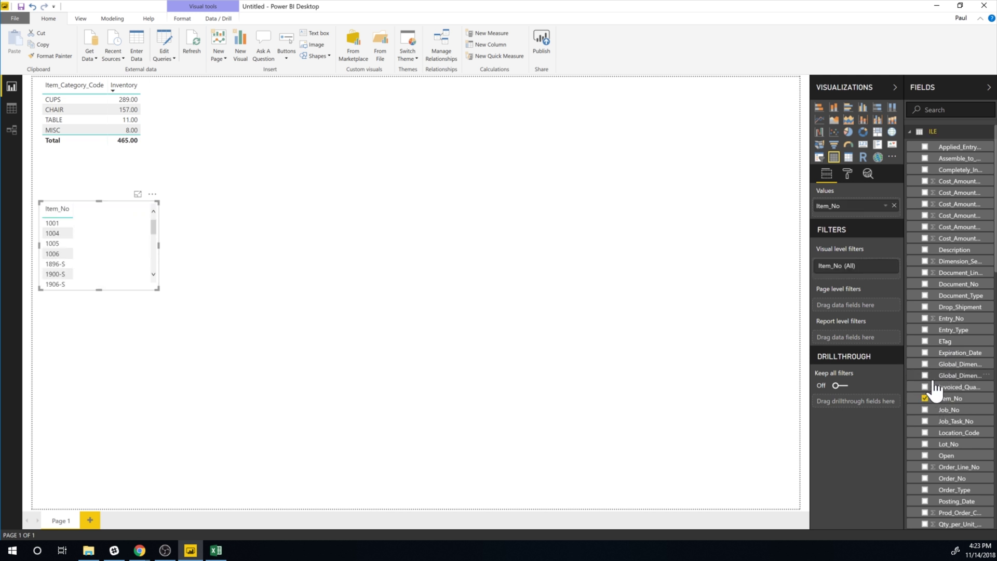
scroll(932, 399, down, 5)
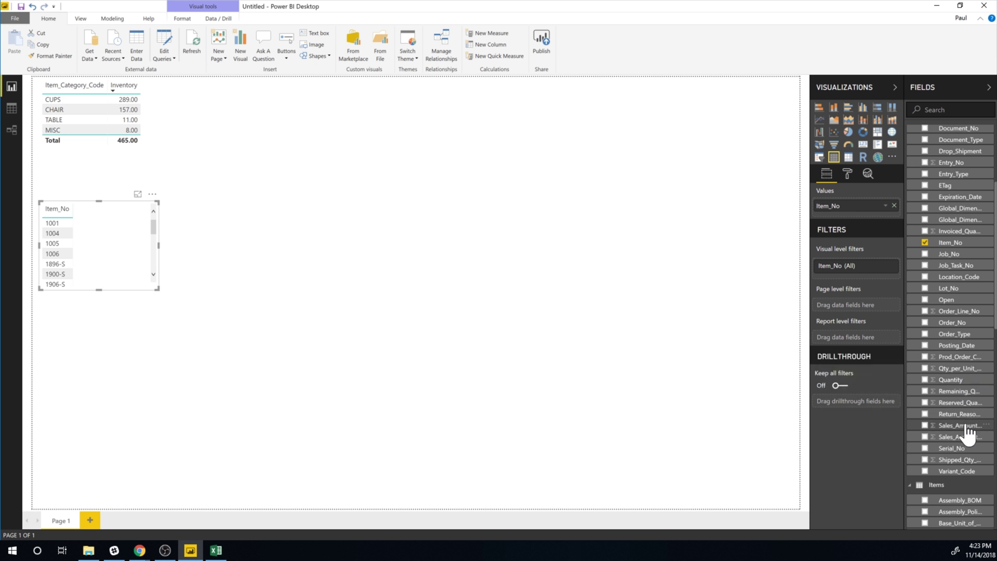
click(925, 425)
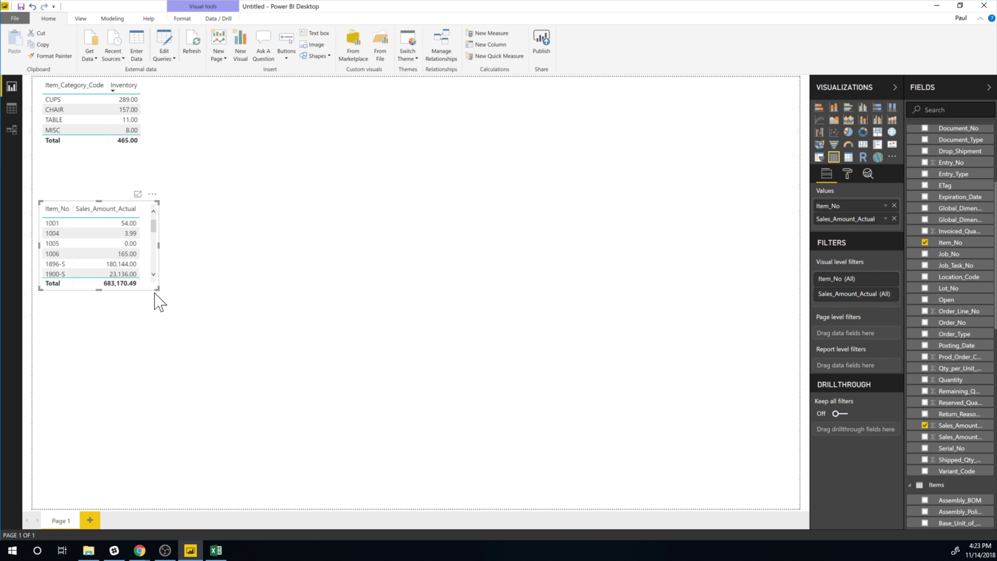
drag(159, 289, 327, 477)
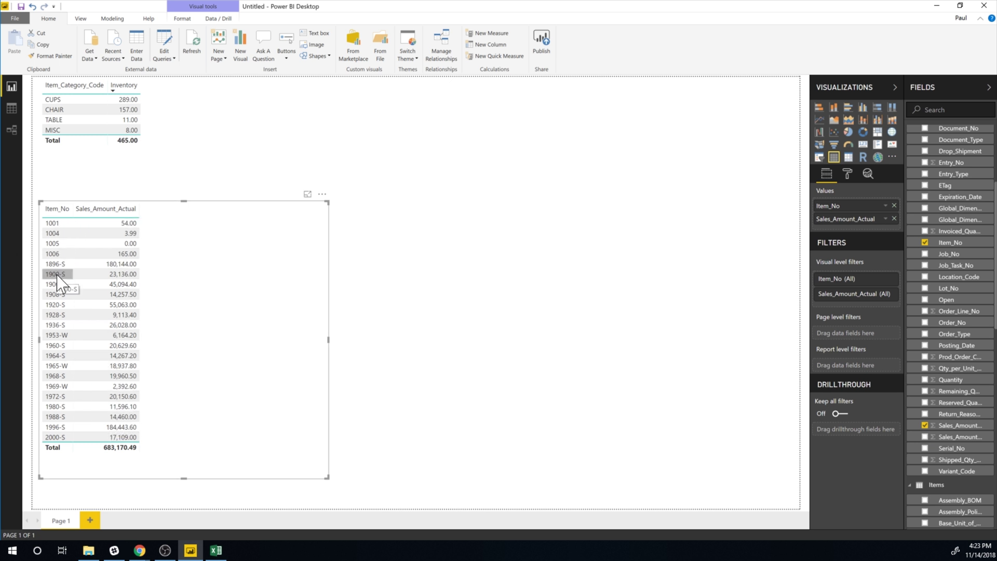
Switch to the Data view to see the ILE item ledger entry rows
scroll(971, 367, up, 3)
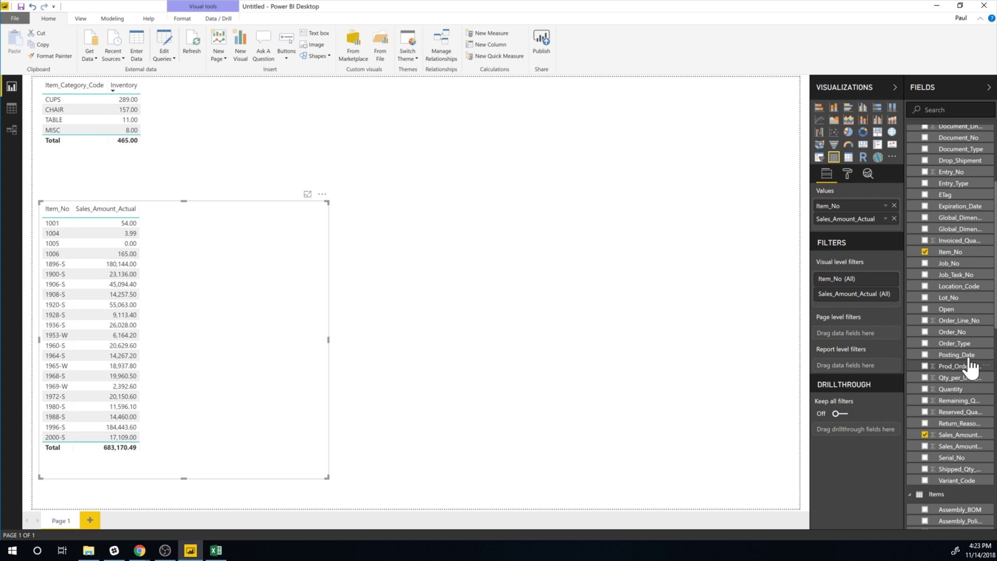
scroll(967, 369, down, 3)
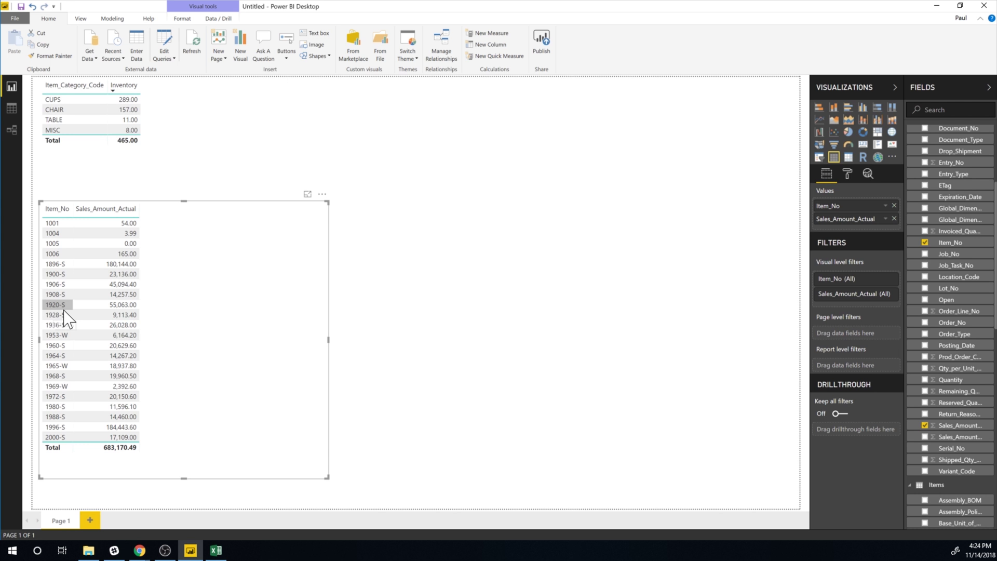
drag(99, 306, 144, 302)
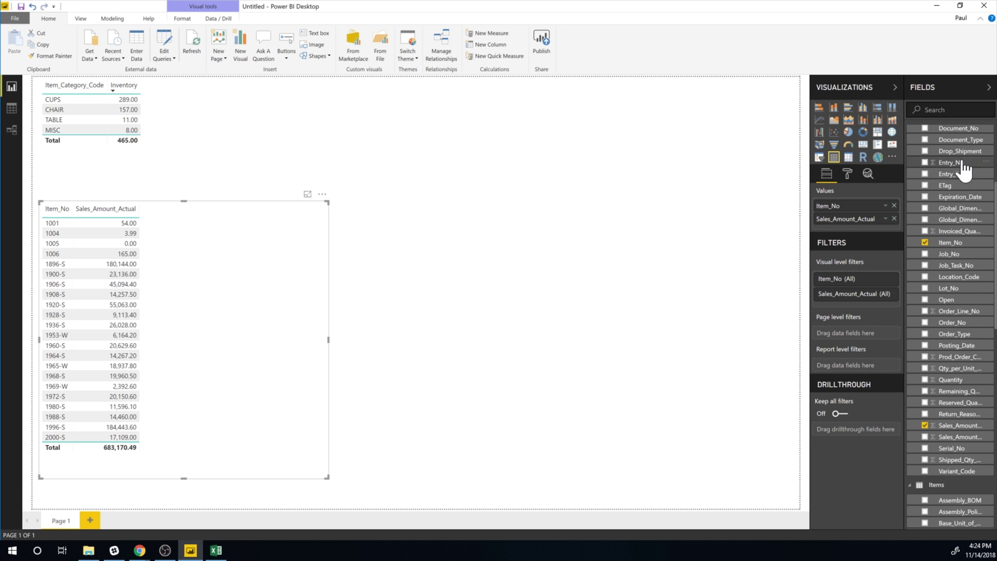
click(12, 108)
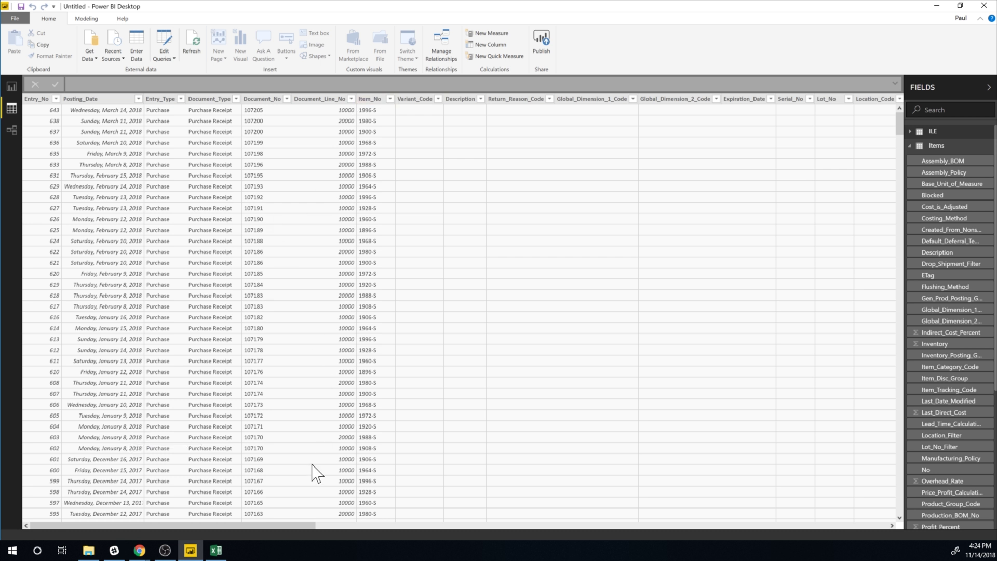
Scroll through the ILE ledger columns and rows, then go back to the Report view
drag(268, 526, 759, 536)
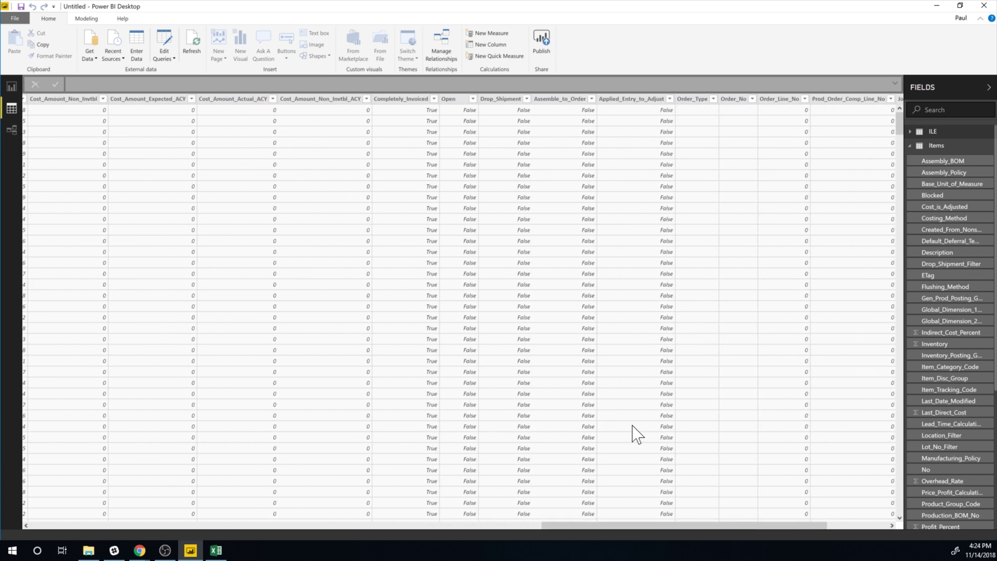
drag(705, 526, 543, 535)
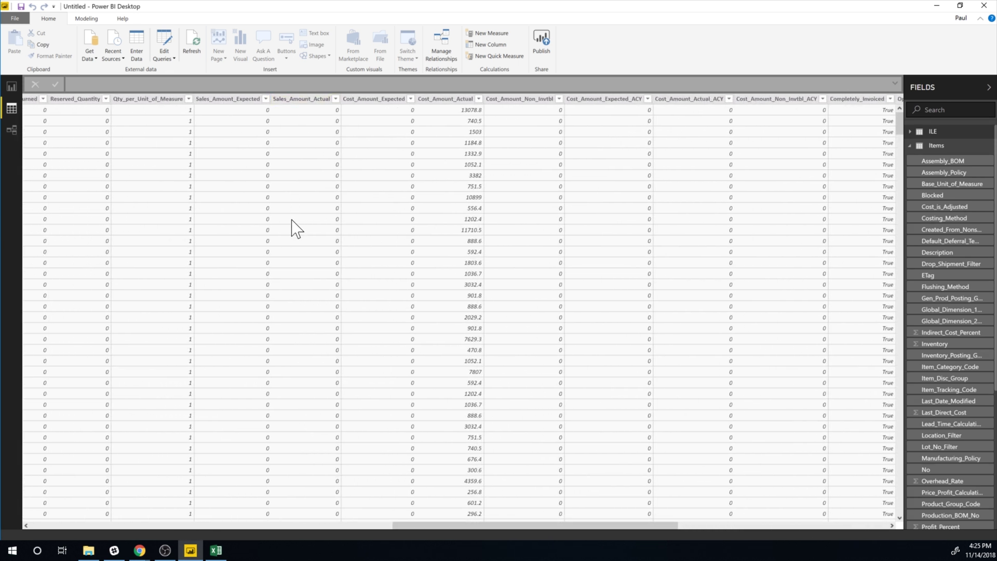
scroll(291, 231, down, 3)
scroll(289, 239, down, 20)
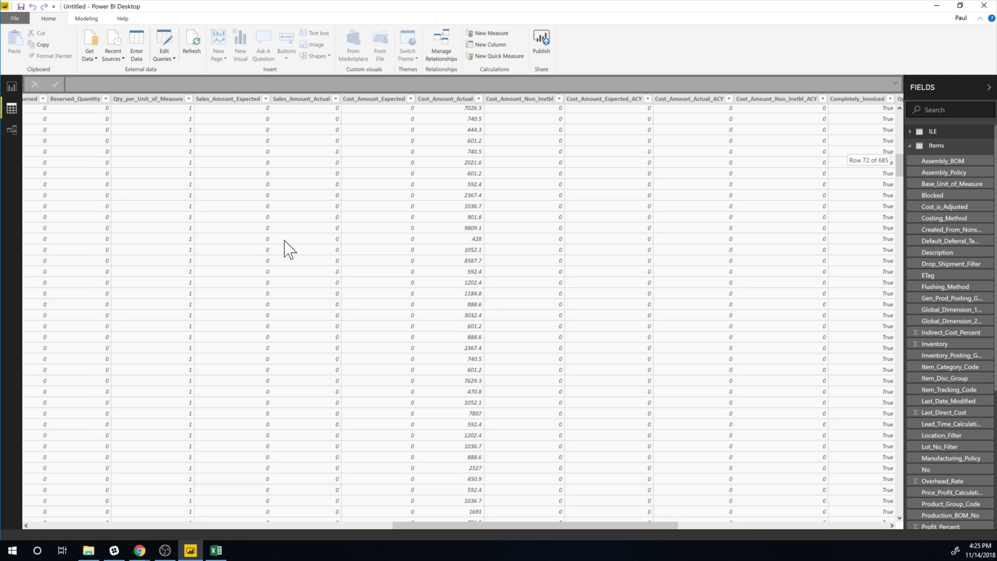
scroll(289, 254, down, 20)
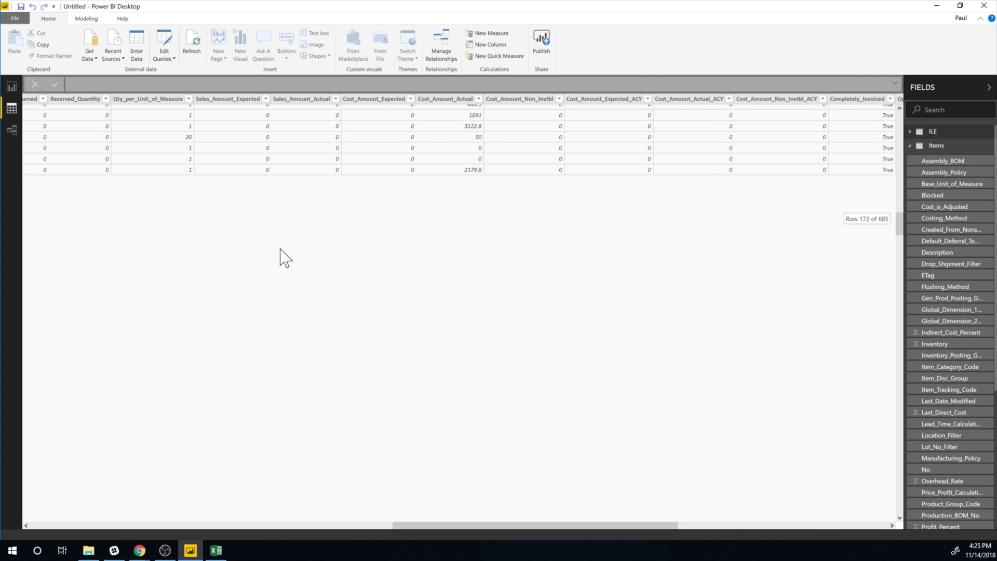
scroll(284, 256, down, 20)
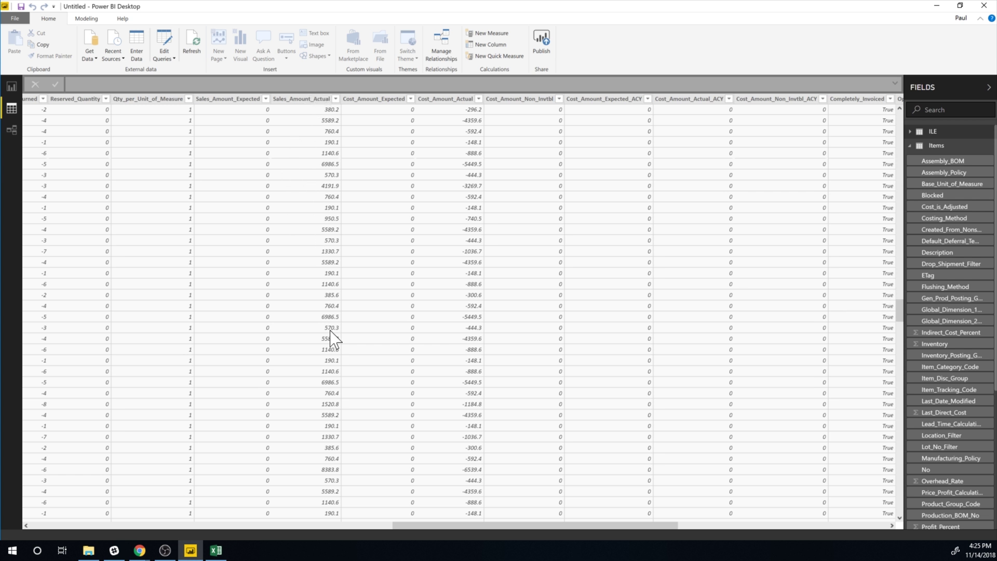
drag(472, 524, 132, 514)
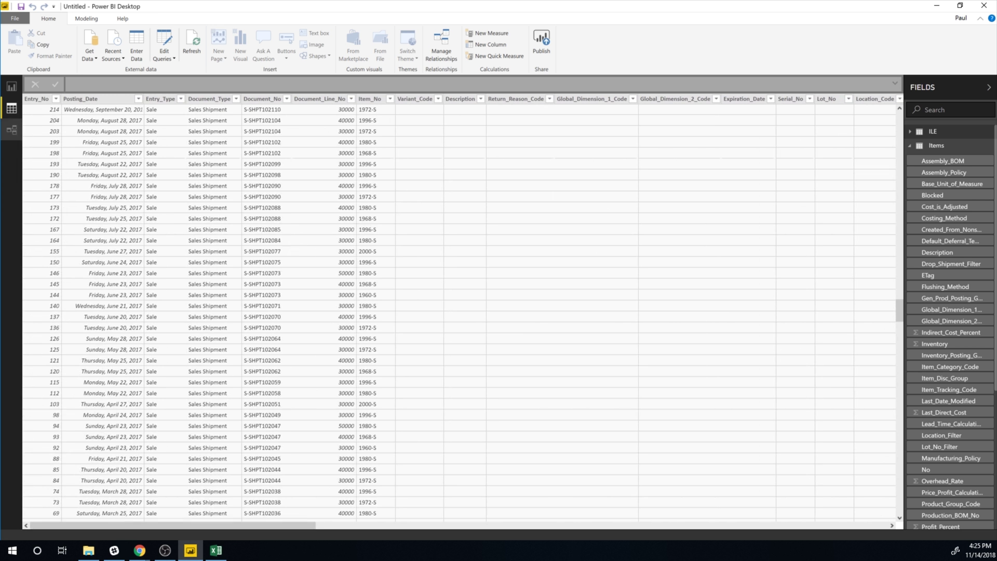
click(11, 86)
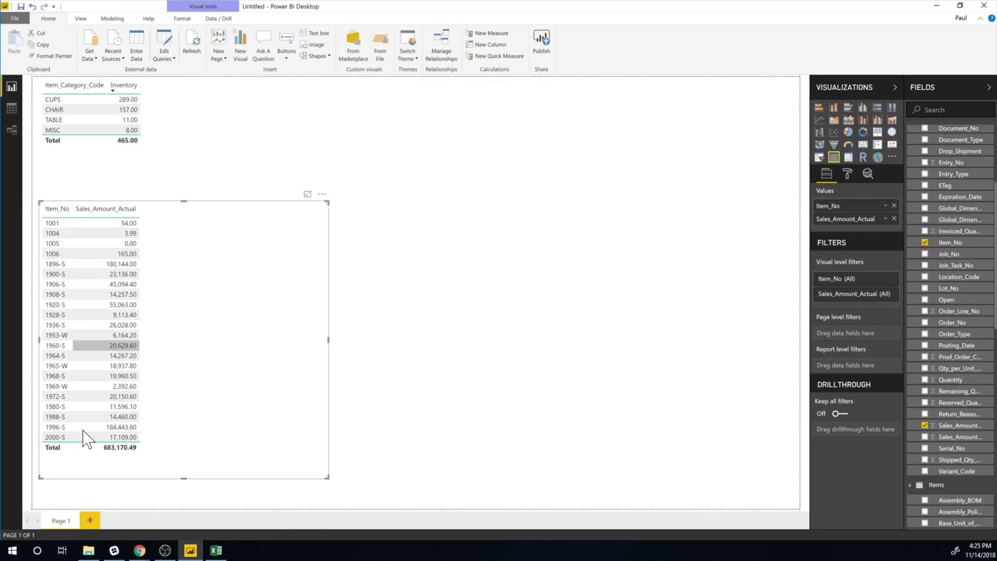
Sort the item sales table by Sales_Amount_Actual and convert it to a pie chart, then treemap
click(115, 210)
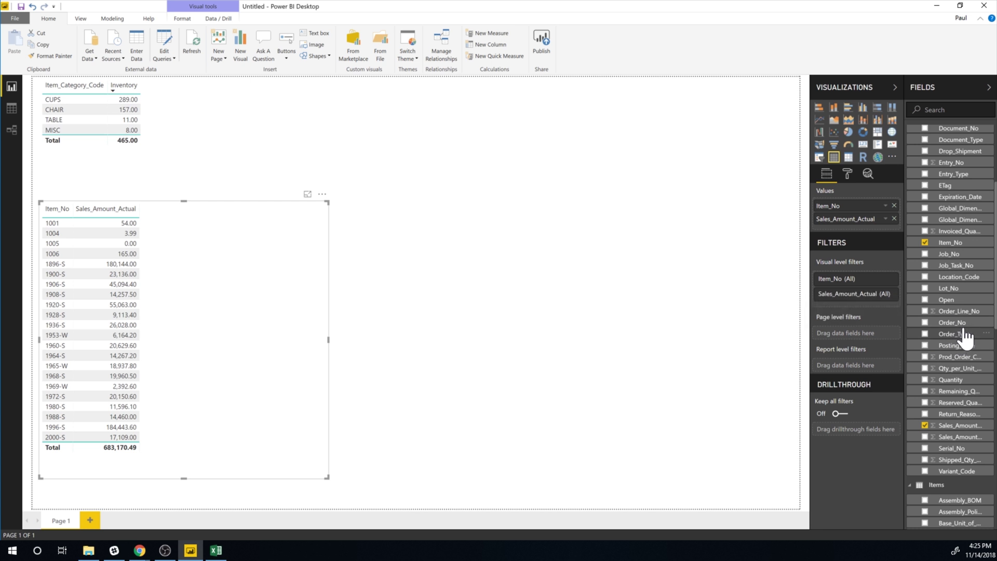
scroll(965, 336, up, 5)
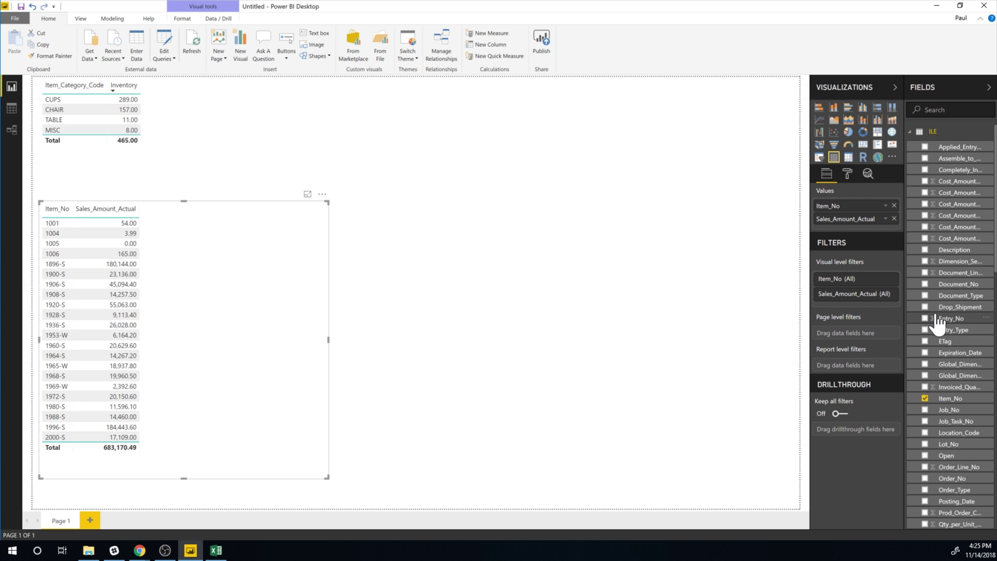
click(848, 132)
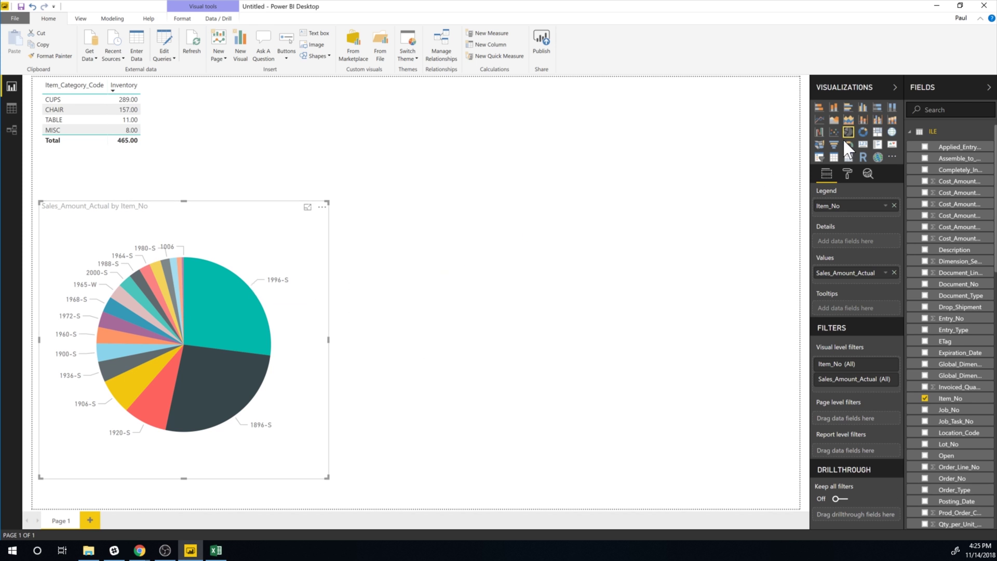
click(878, 133)
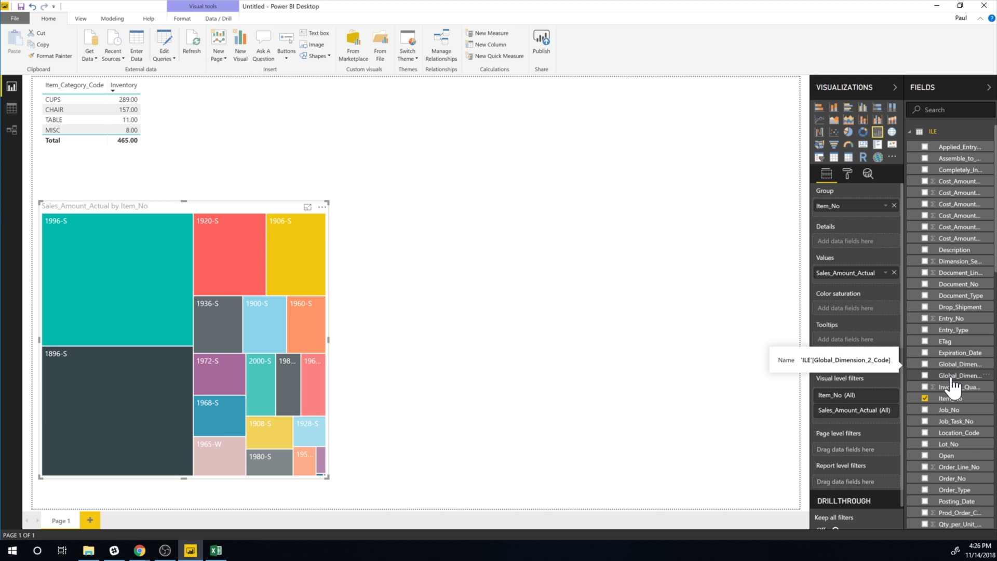
Scroll the report page to review the inventory table and the Sales_Amount_Actual treemap
scroll(954, 385, down, 3)
scroll(954, 386, down, 3)
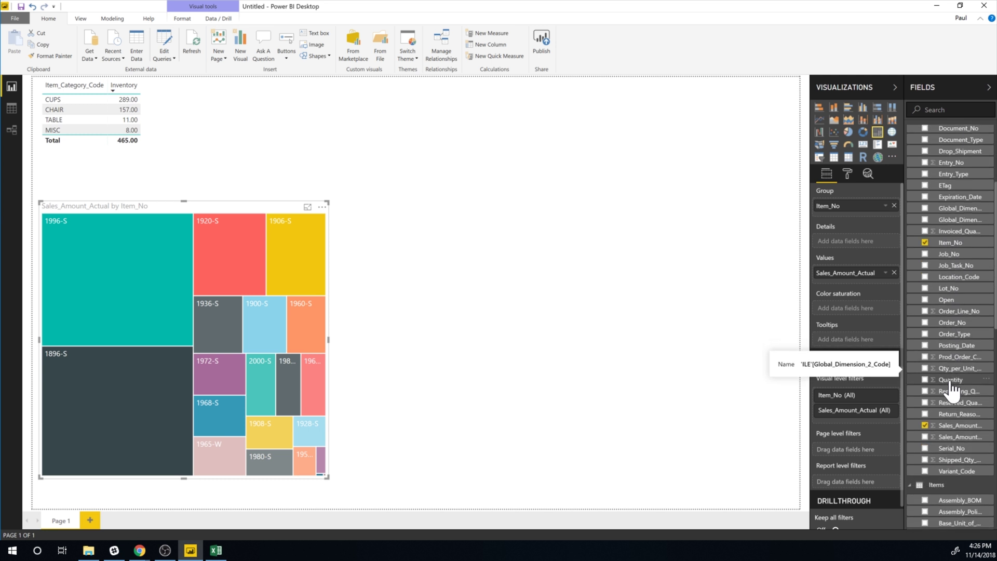
scroll(952, 391, up, 5)
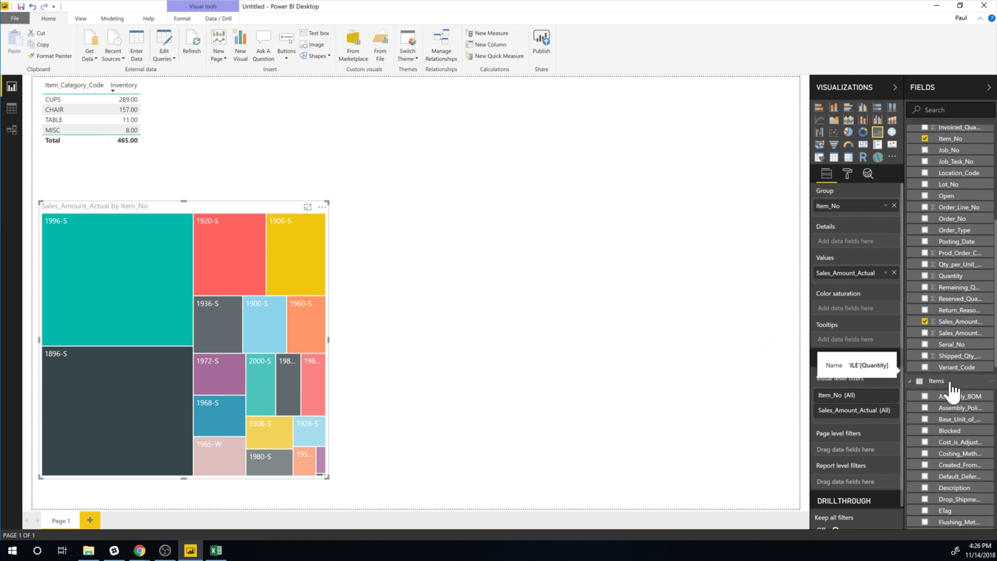
scroll(950, 389, up, 2)
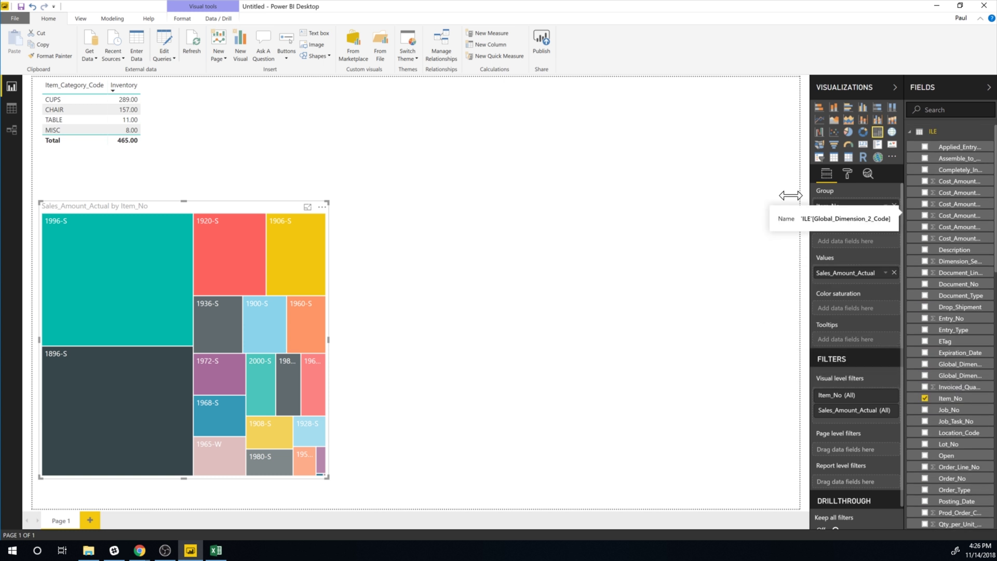